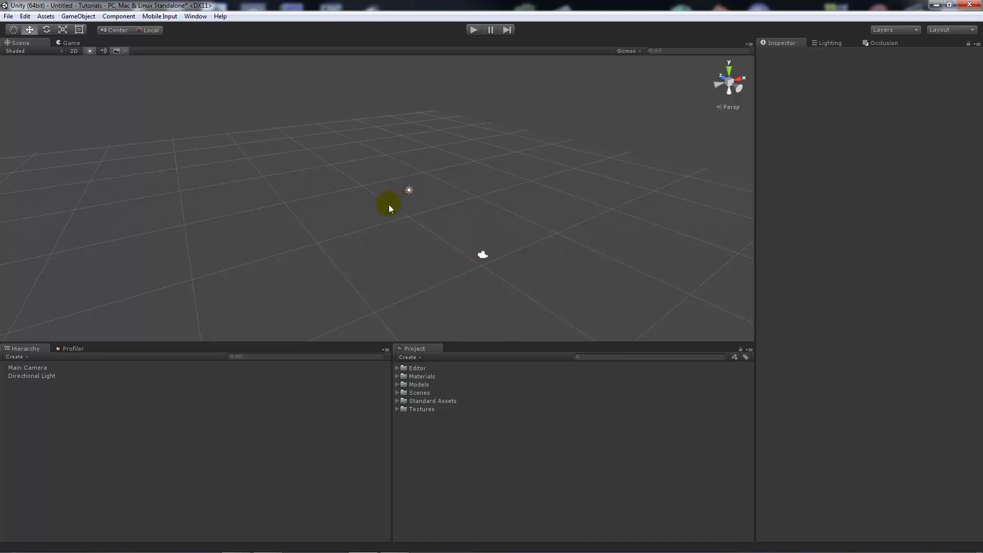
Step: Select the Directional Light and orbit the Scene view around it
{"action": "left_click", "coordinate": [8, 16]}
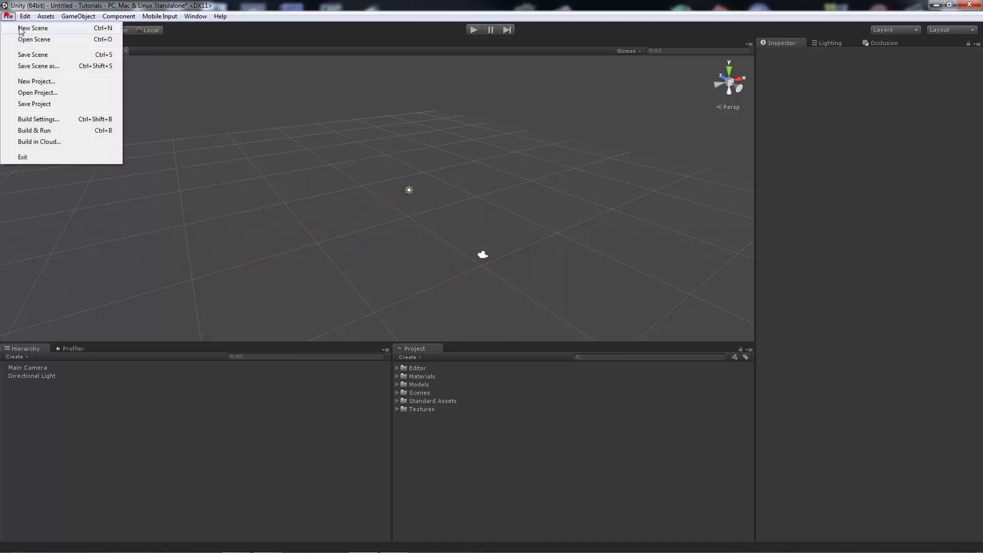
{"action": "left_click", "coordinate": [123, 4]}
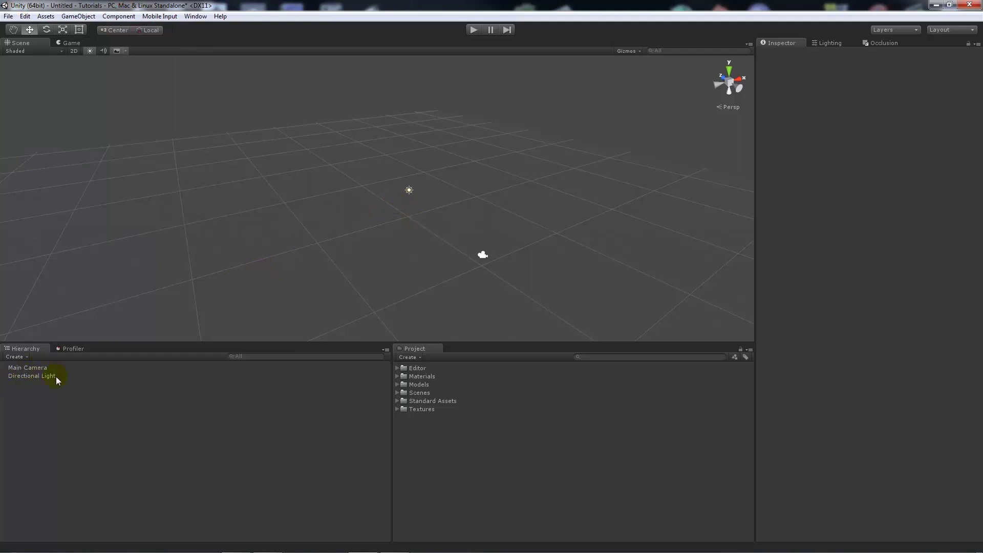
{"action": "left_click", "coordinate": [409, 191]}
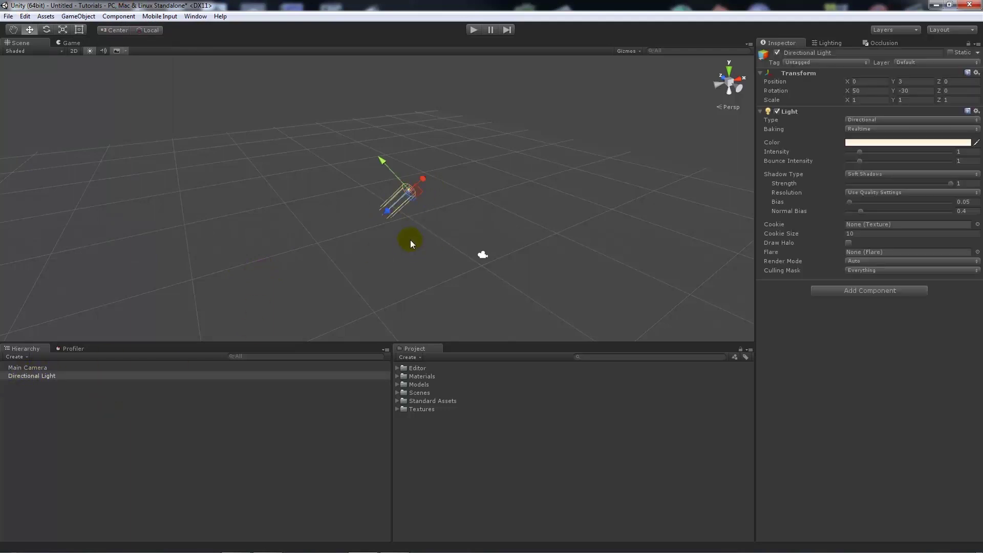
{"action": "left_click_drag", "start_coordinate": [474, 210], "coordinate": [467, 180], "text": "alt"}
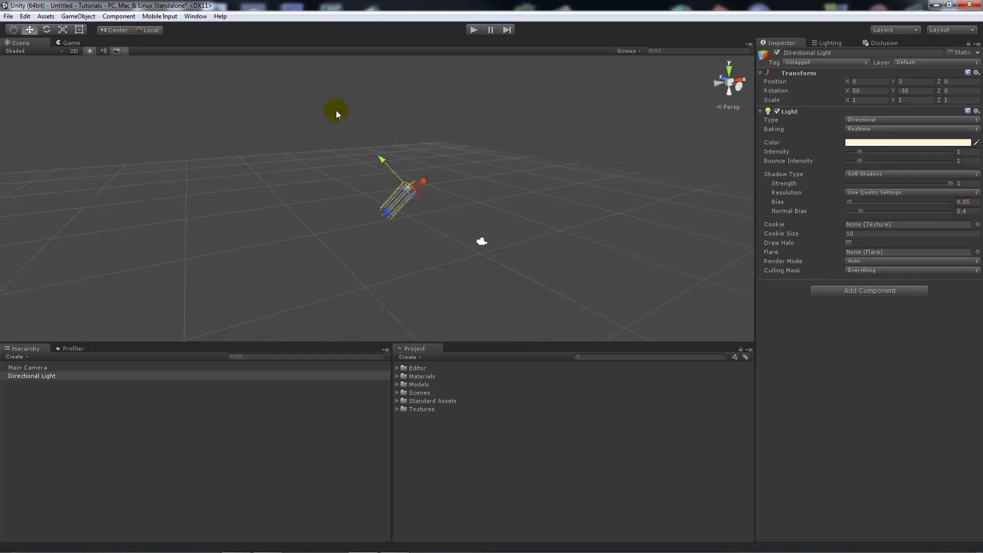
{"action": "left_click_drag", "start_coordinate": [543, 132], "coordinate": [509, 145], "text": "alt"}
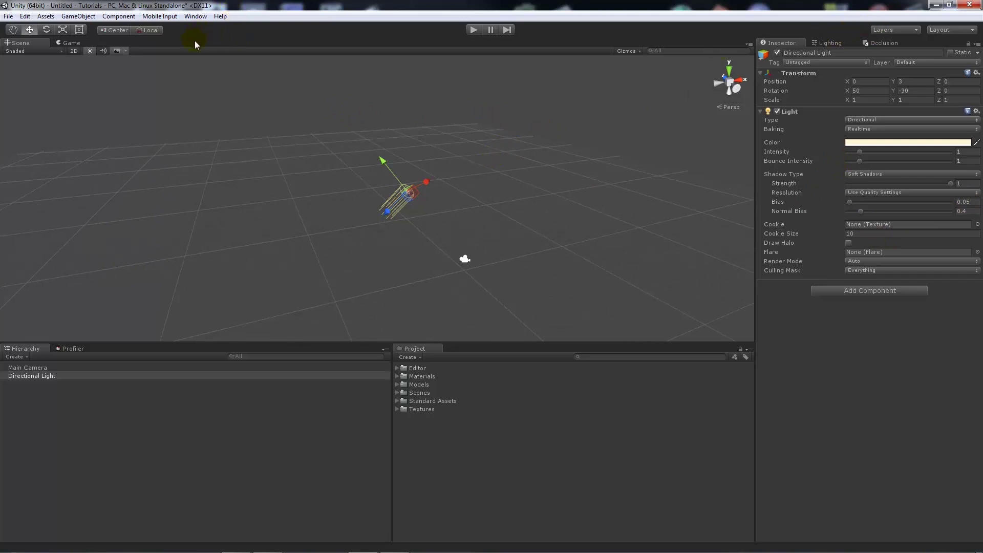
Step: Show the Lighting window with the scene's environment, realtime GI and baked GI settings
{"action": "left_click", "coordinate": [836, 45]}
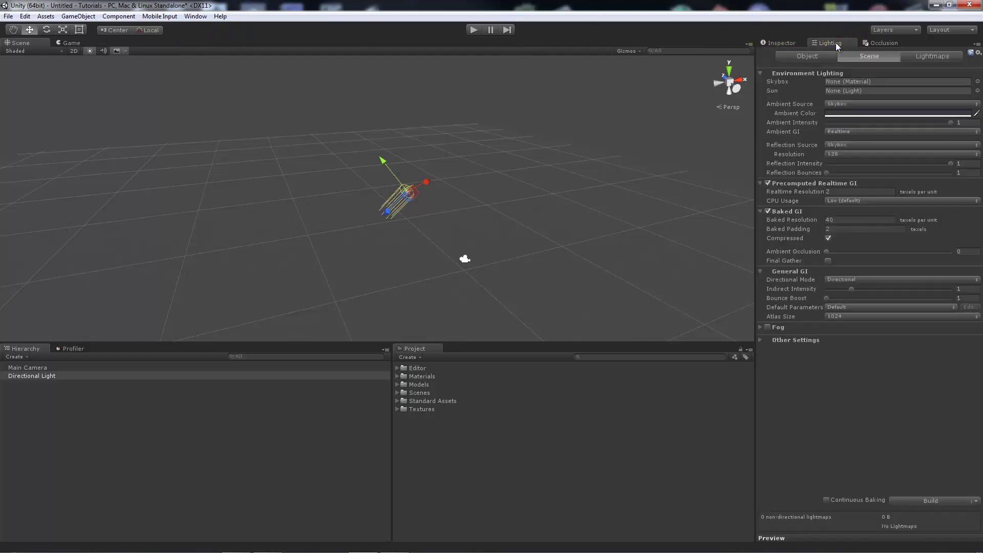
{"action": "left_click", "coordinate": [194, 17]}
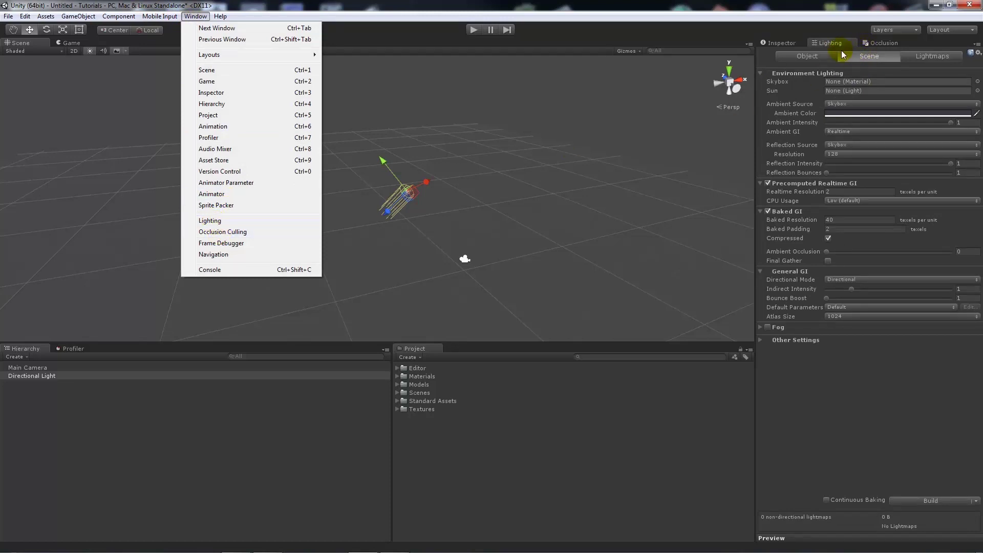
{"action": "left_click", "coordinate": [763, 23]}
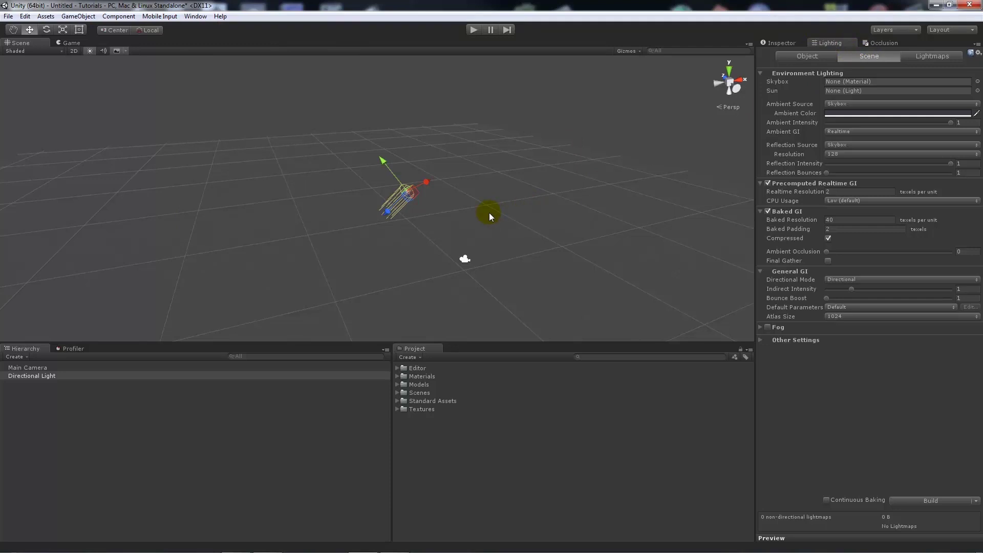
{"action": "right_click_drag", "start_coordinate": [373, 125], "coordinate": [369, 121]}
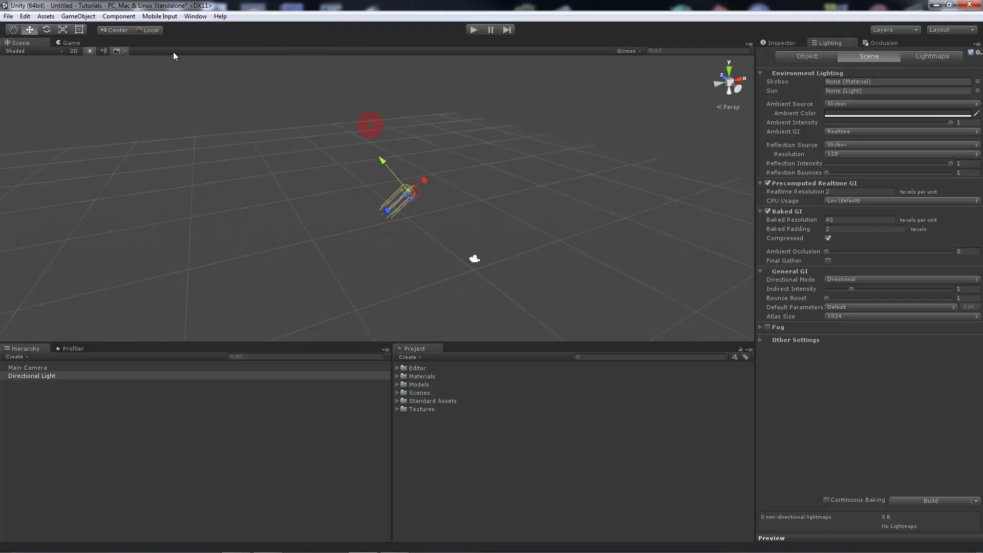
Step: Add a cube to the scene from GameObject > 3D Object > Cube
{"action": "left_click", "coordinate": [71, 16]}
{"action": "mouse_move", "coordinate": [97, 51]}
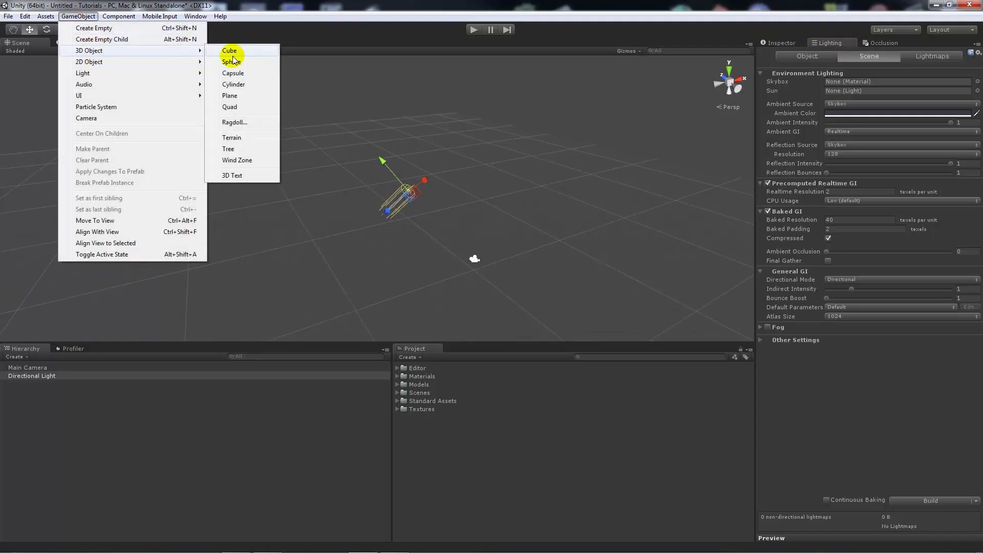
{"action": "left_click", "coordinate": [230, 50]}
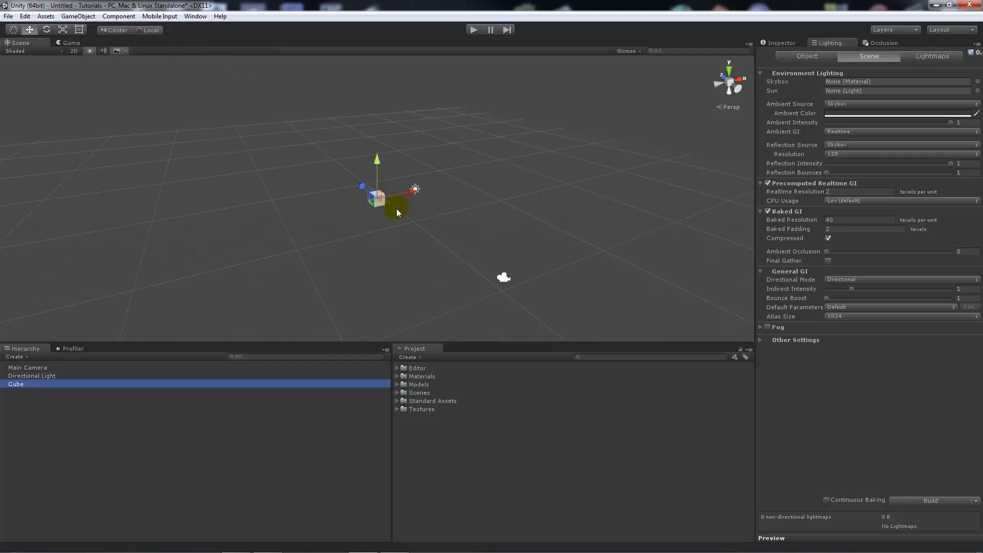
{"action": "scroll", "coordinate": [389, 207], "scroll_direction": "up", "scroll_amount": 5}
{"action": "scroll", "coordinate": [417, 220], "scroll_direction": "down", "scroll_amount": 3}
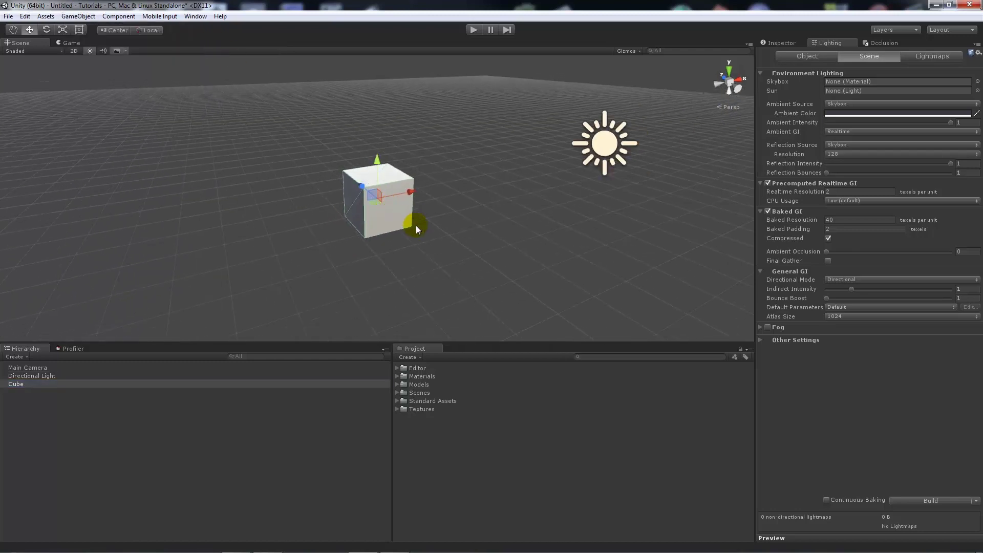
{"action": "left_click_drag", "start_coordinate": [409, 231], "coordinate": [417, 214], "text": "alt"}
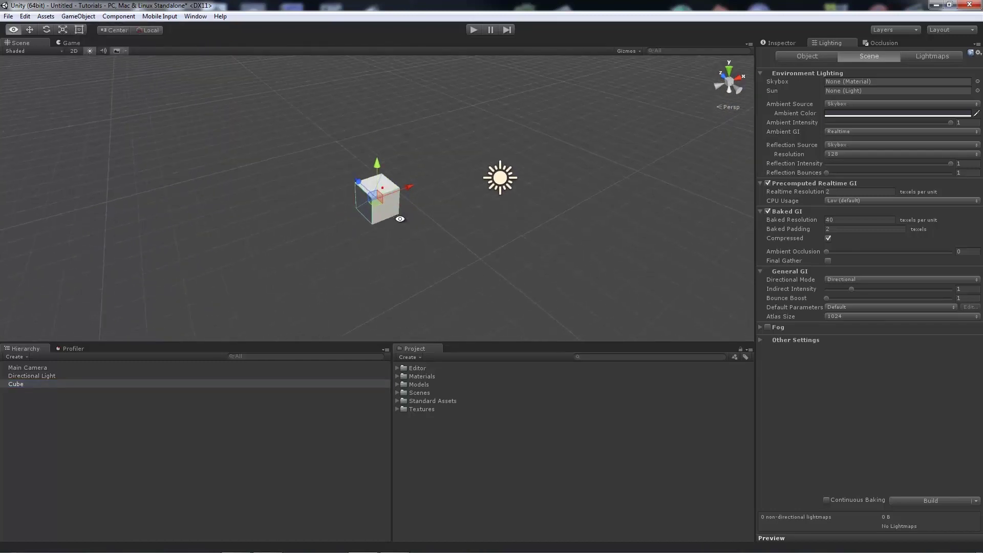
Step: Scale the cube into a long, wide, taller slab for the room
{"action": "left_click", "coordinate": [62, 31]}
{"action": "left_click_drag", "start_coordinate": [410, 185], "coordinate": [613, 147]}
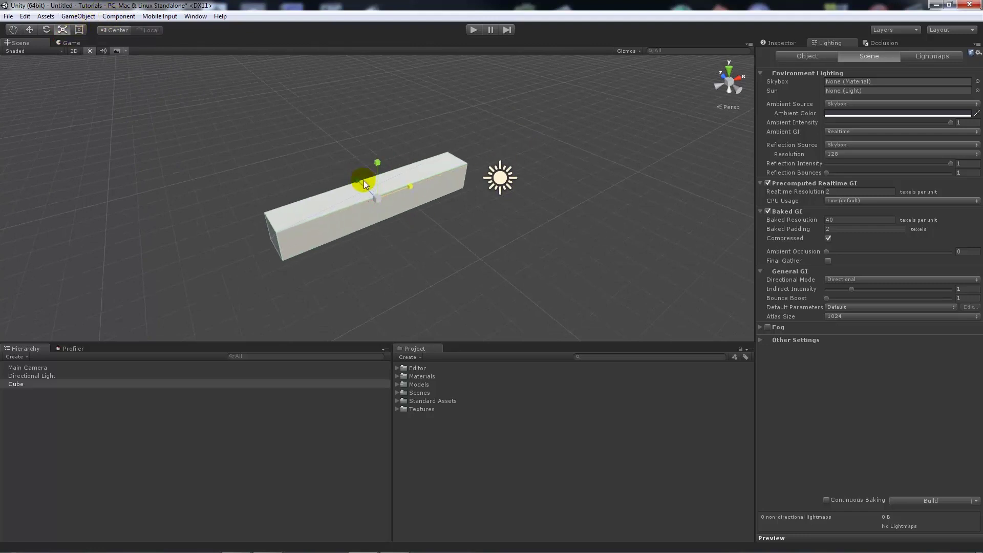
{"action": "left_click_drag", "start_coordinate": [363, 180], "coordinate": [264, 54]}
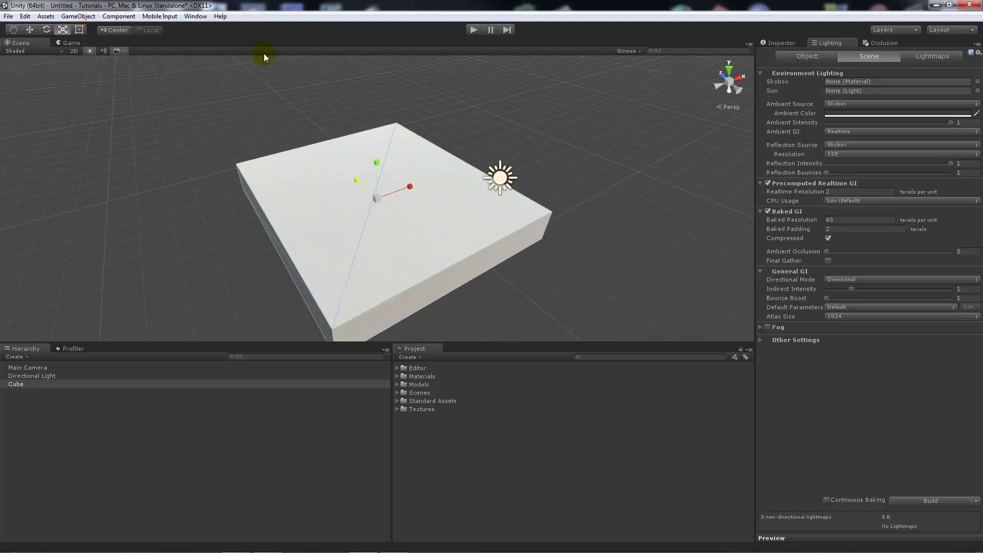
{"action": "left_click_drag", "start_coordinate": [374, 176], "coordinate": [361, 84]}
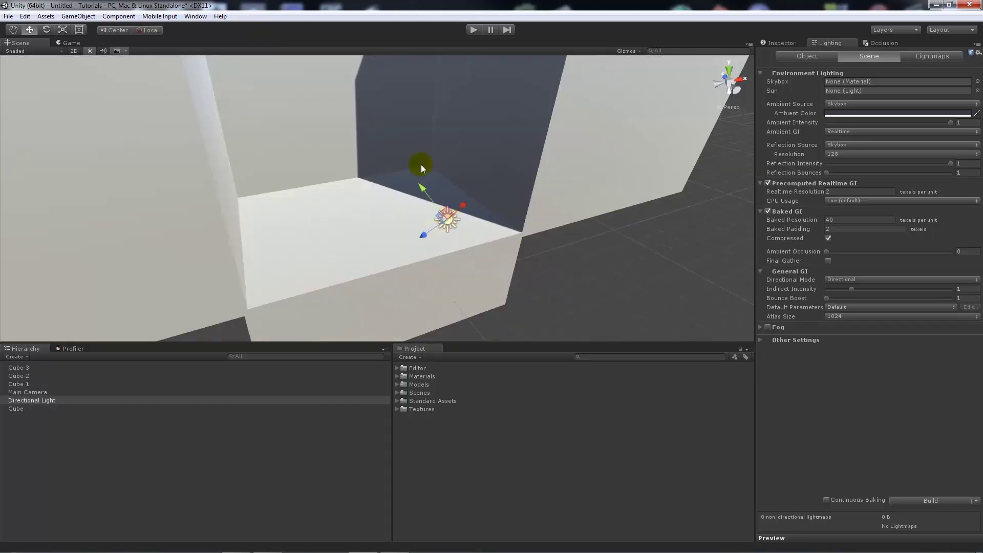
{"action": "left_click_drag", "start_coordinate": [421, 165], "coordinate": [427, 193], "text": "alt"}
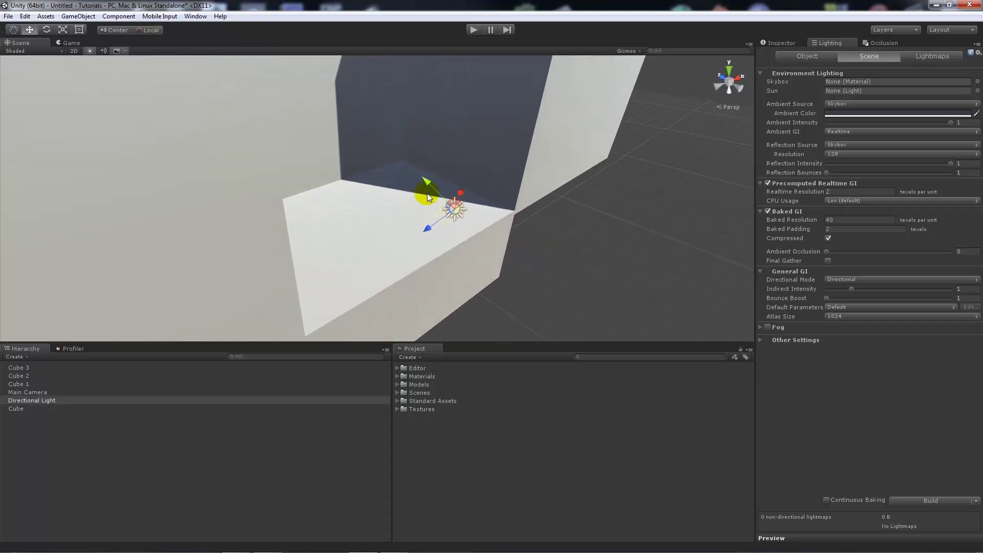
Step: Tilt the Directional Light into the room and apply the img texture to the floor block
{"action": "key", "text": "e"}
{"action": "mouse_move", "coordinate": [498, 219]}
{"action": "left_mouse_down"}
{"action": "mouse_move", "coordinate": [478, 201]}
{"action": "mouse_move", "coordinate": [449, 242]}
{"action": "mouse_move", "coordinate": [493, 180]}
{"action": "mouse_move", "coordinate": [478, 208]}
{"action": "mouse_move", "coordinate": [530, 272]}
{"action": "mouse_move", "coordinate": [479, 287]}
{"action": "left_mouse_up"}
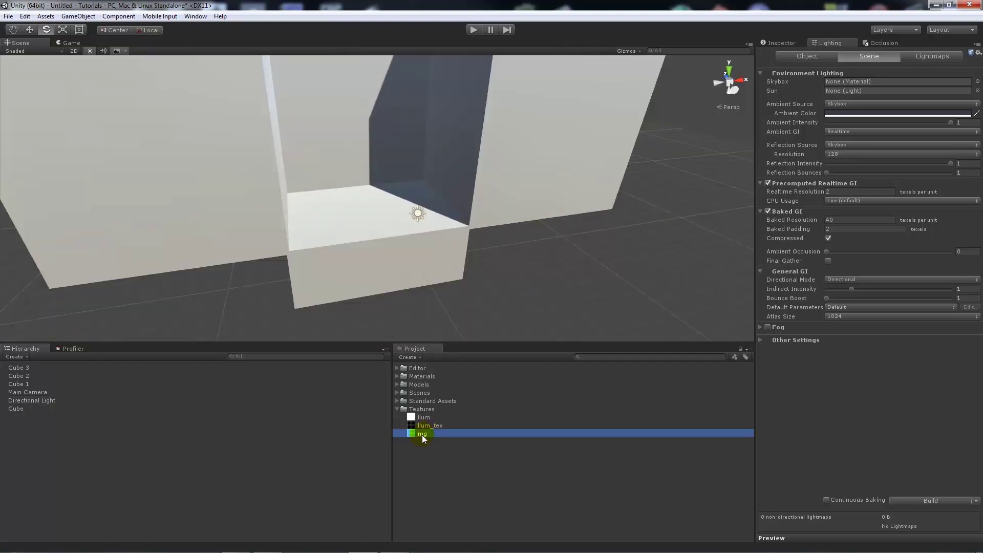
{"action": "left_click_drag", "start_coordinate": [422, 434], "coordinate": [432, 289]}
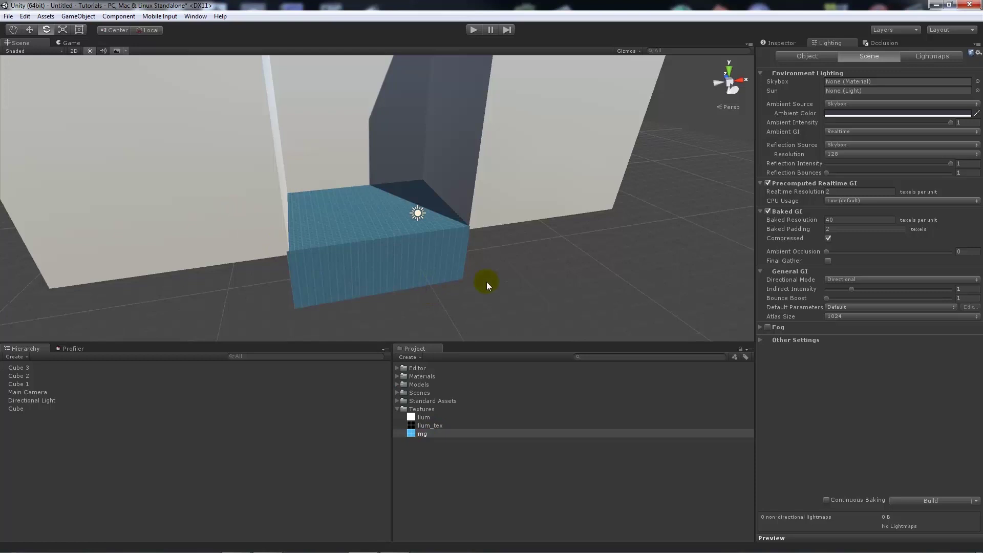
Step: Select Cube and Cubes 1–3 in the Hierarchy, excluding the Directional Light
{"action": "left_click", "coordinate": [417, 213]}
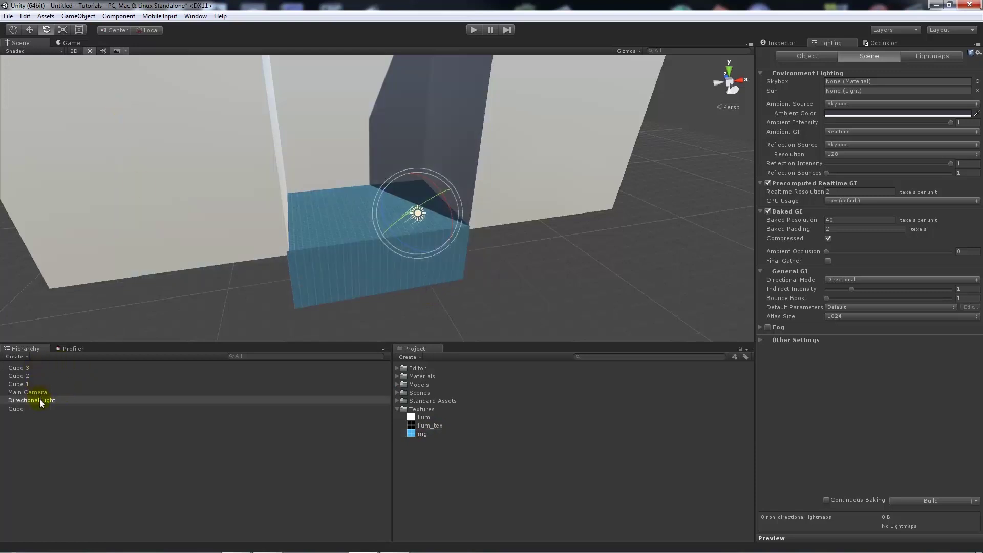
{"action": "left_click", "coordinate": [21, 383], "text": "ctrl"}
{"action": "left_click", "coordinate": [20, 376], "text": "ctrl"}
{"action": "left_click", "coordinate": [20, 367], "text": "ctrl"}
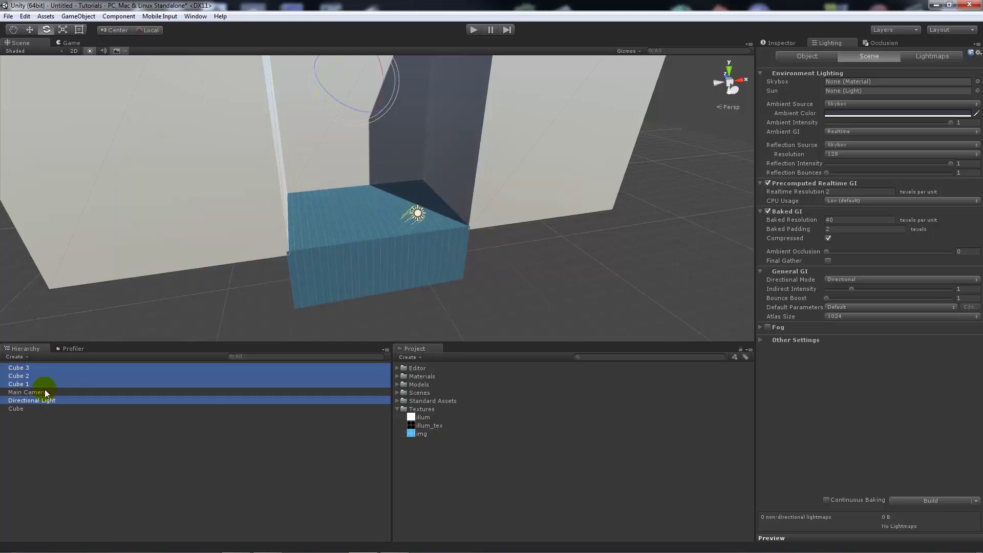
{"action": "left_click", "coordinate": [30, 401]}
{"action": "left_click", "coordinate": [20, 408], "text": "ctrl"}
{"action": "left_click", "coordinate": [29, 399], "text": "ctrl"}
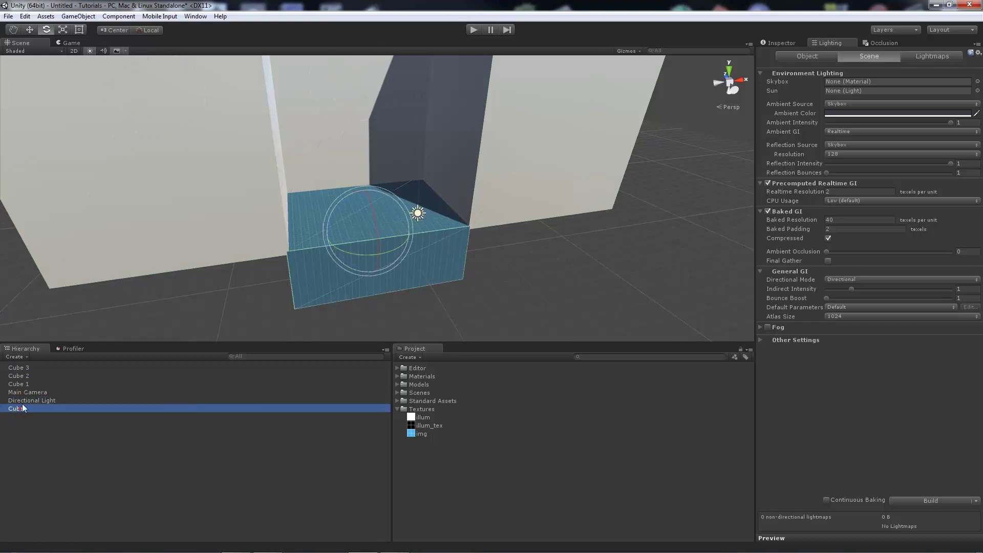
{"action": "left_click", "coordinate": [24, 384], "text": "ctrl"}
{"action": "left_click", "coordinate": [20, 376], "text": "ctrl"}
{"action": "left_click", "coordinate": [20, 367], "text": "ctrl"}
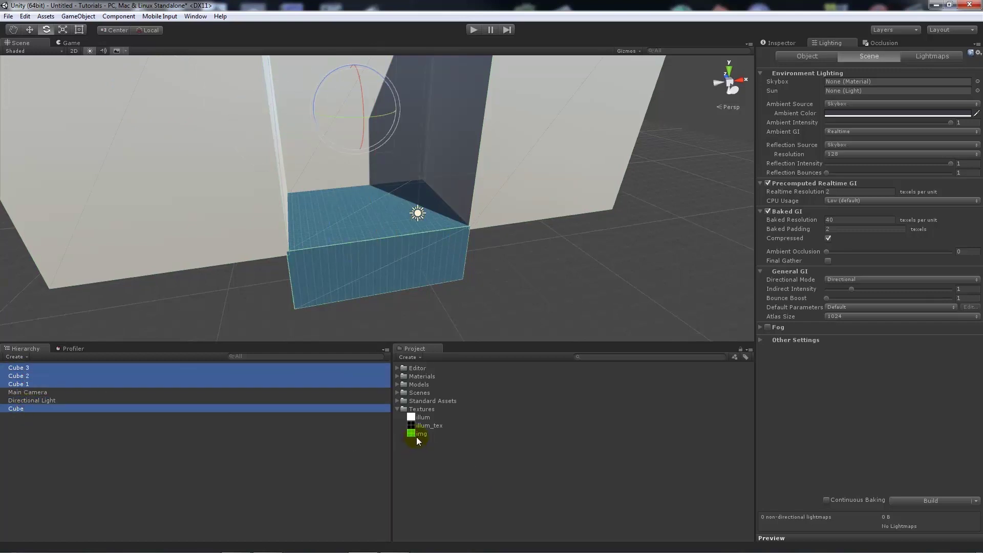
Step: Apply the img texture to the remaining cube, the right wall and the middle wall
{"action": "left_click_drag", "start_coordinate": [417, 435], "coordinate": [513, 160]}
{"action": "left_click", "coordinate": [478, 294]}
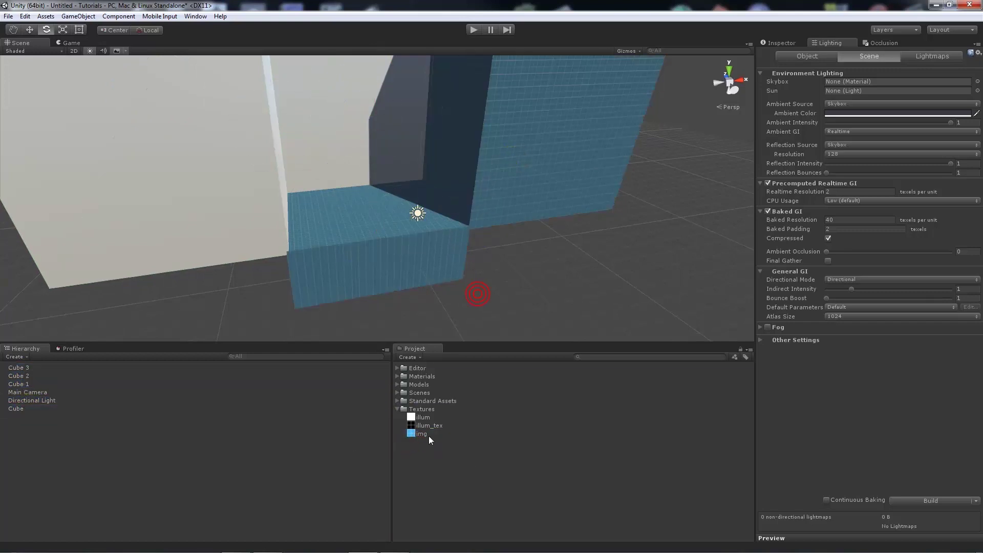
{"action": "left_click_drag", "start_coordinate": [421, 434], "coordinate": [225, 194]}
{"action": "left_click_drag", "start_coordinate": [417, 438], "coordinate": [404, 180]}
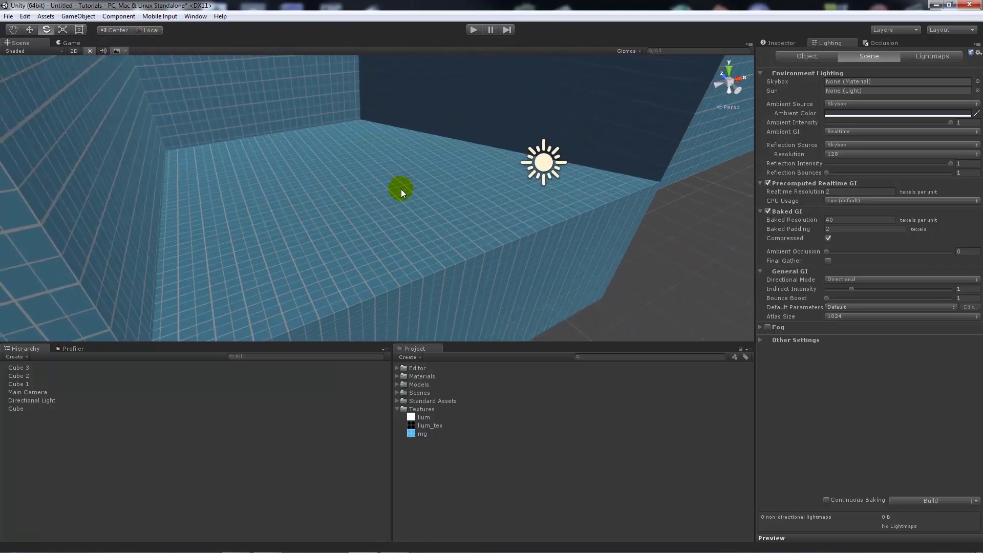
Step: Place the FPSController prefab from Standard Assets > Characters > FirstPersonCharacter into the room
{"action": "left_click", "coordinate": [398, 400]}
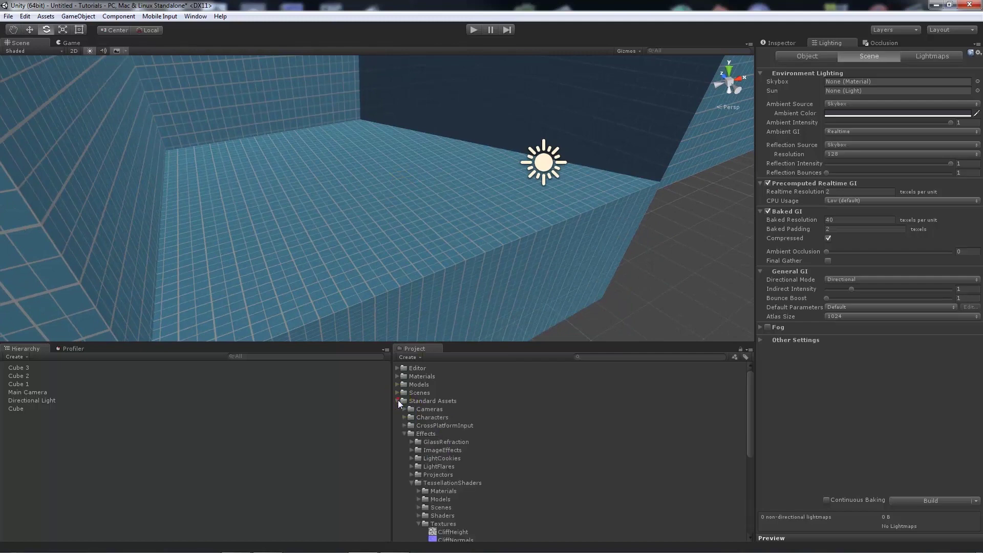
{"action": "left_click", "coordinate": [404, 434]}
{"action": "left_click", "coordinate": [404, 417]}
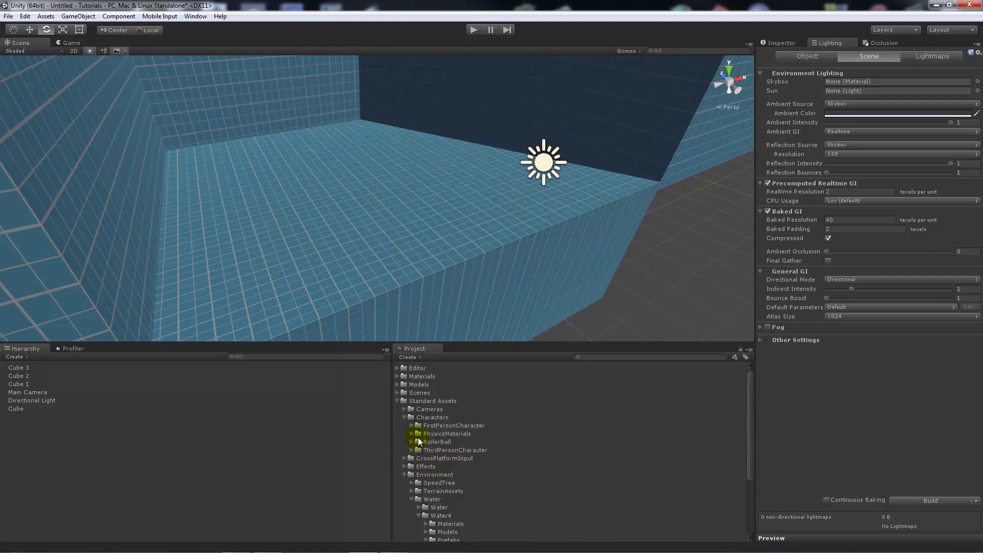
{"action": "left_click", "coordinate": [411, 425]}
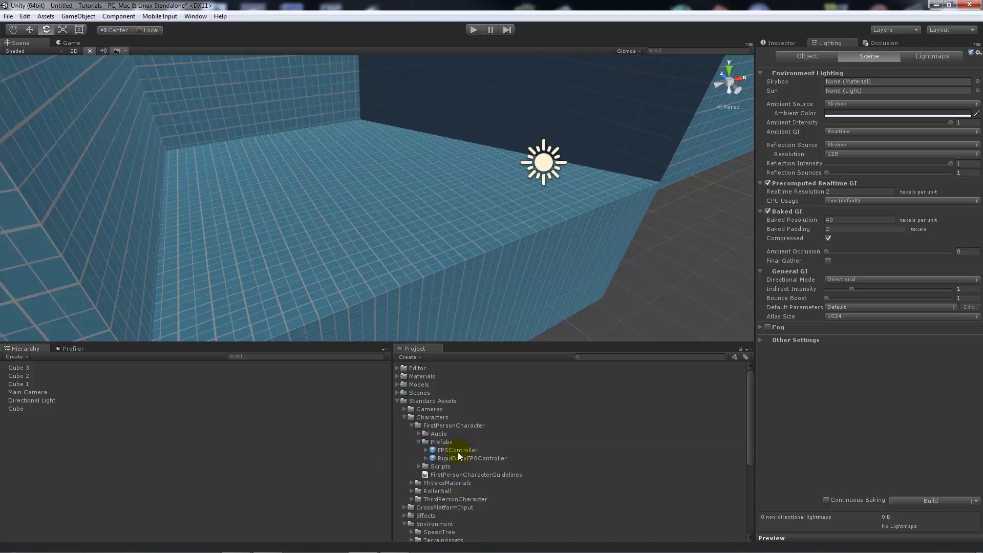
{"action": "left_click_drag", "start_coordinate": [458, 450], "coordinate": [372, 180]}
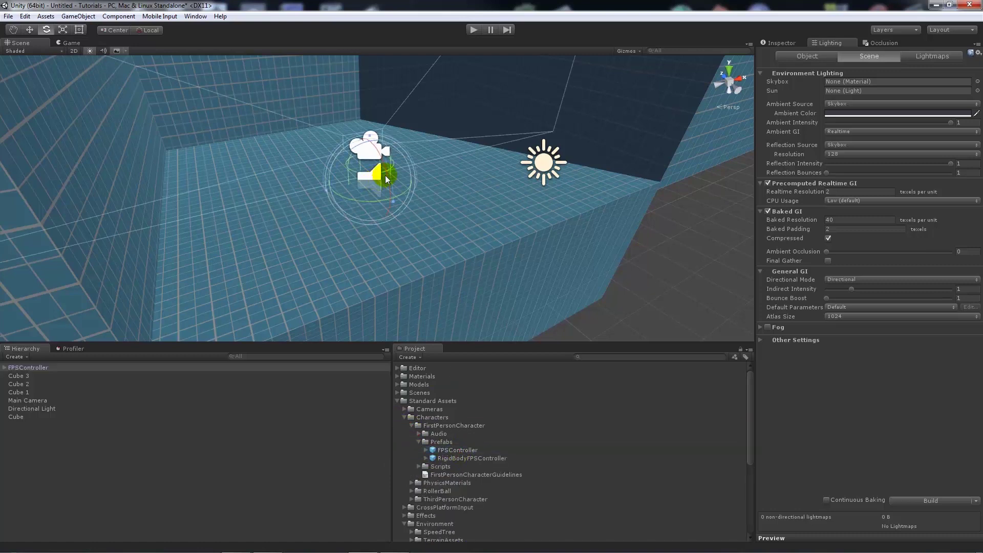
Step: Lift the FPSController above the floor and test-walk the room in Play mode
{"action": "left_click", "coordinate": [30, 30]}
{"action": "left_click_drag", "start_coordinate": [379, 148], "coordinate": [372, 77]}
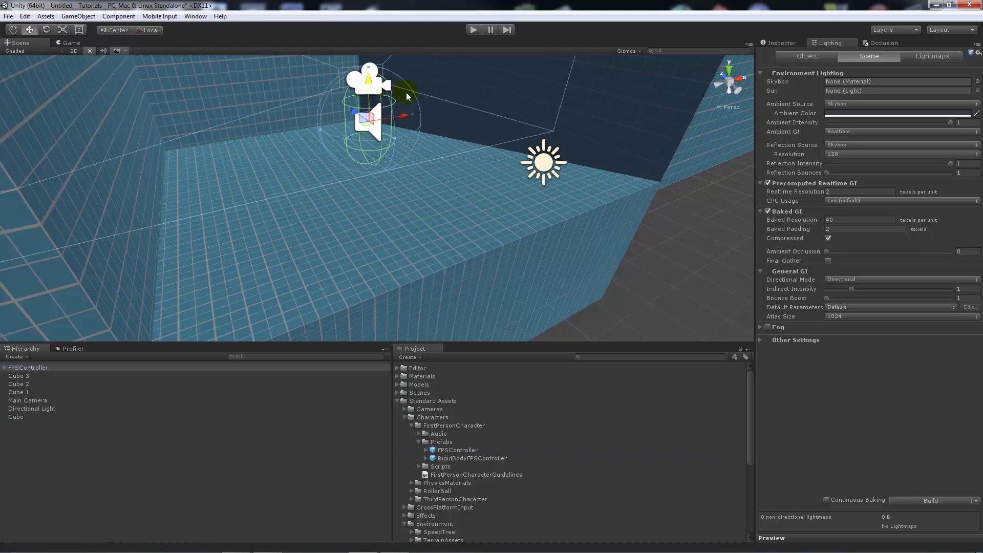
{"action": "left_click", "coordinate": [474, 30]}
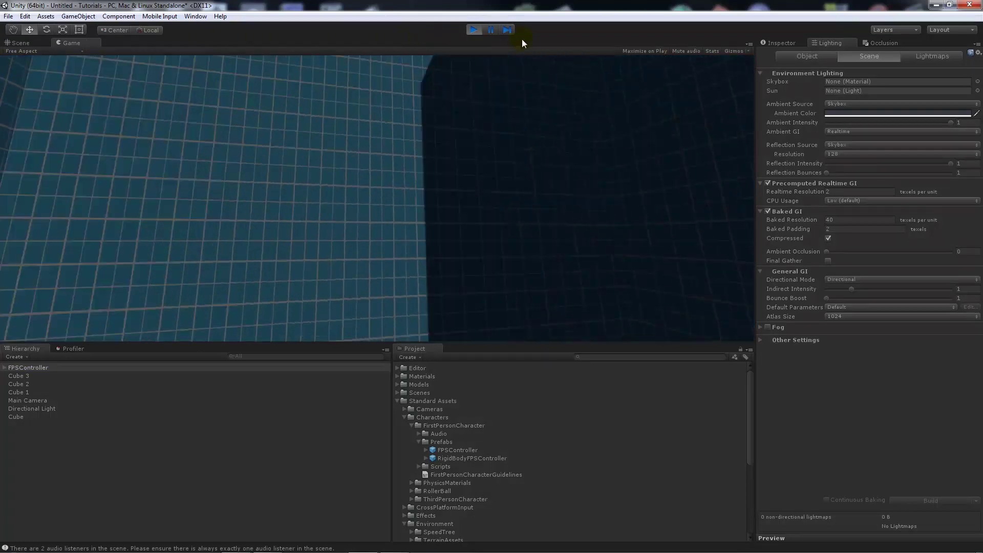
{"action": "left_click", "coordinate": [473, 29]}
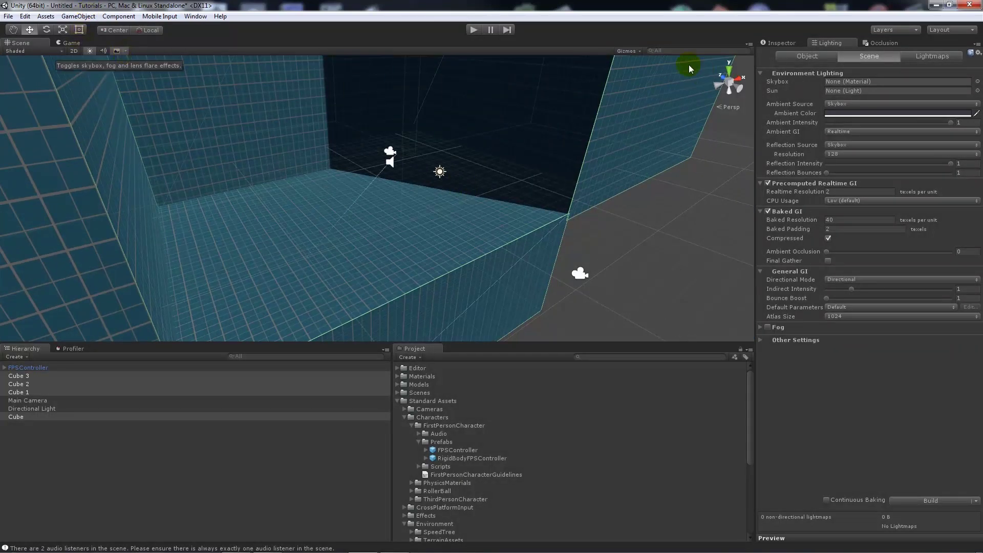
Step: Turn off Show Grid in the Scene view's Gizmos dropdown
{"action": "left_click", "coordinate": [639, 50]}
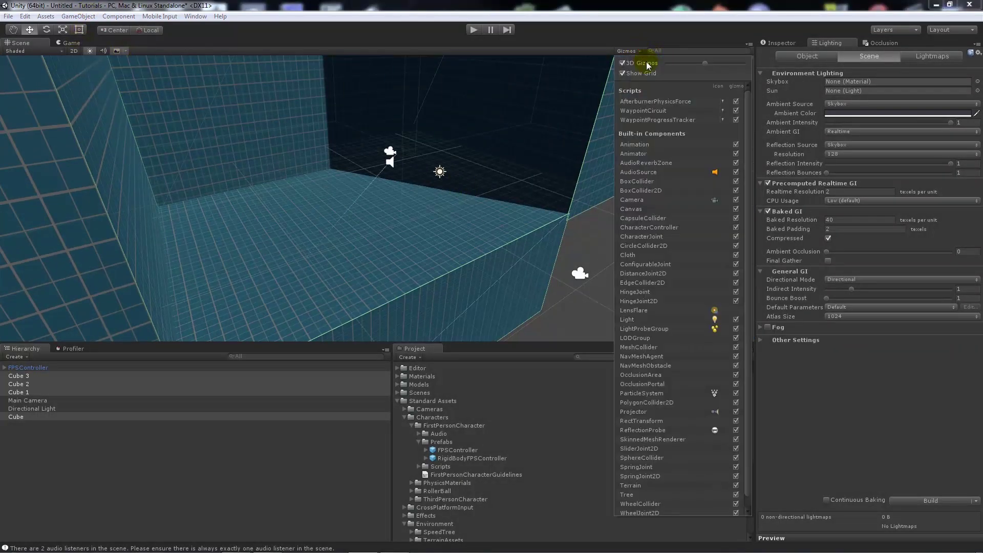
{"action": "left_click", "coordinate": [623, 74]}
{"action": "left_click", "coordinate": [448, 232]}
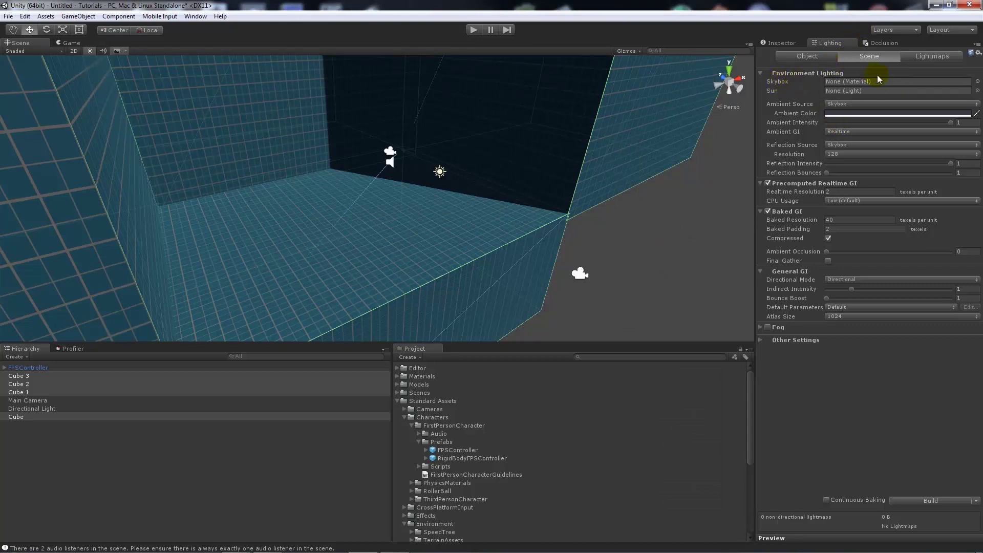
Step: Set Default-Skybox as the scene's skybox material and look out at the sky
{"action": "left_click", "coordinate": [978, 82]}
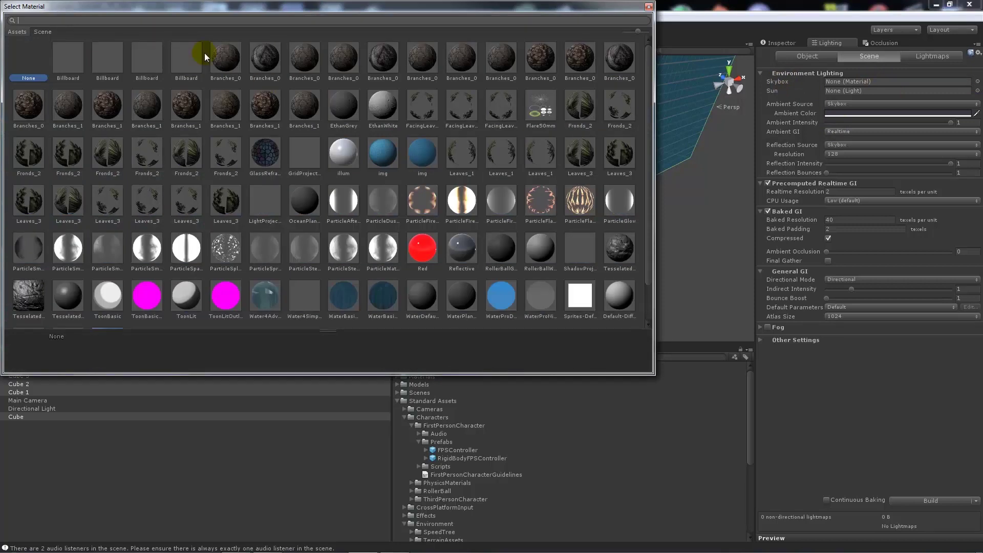
{"action": "type", "text": "skybo"}
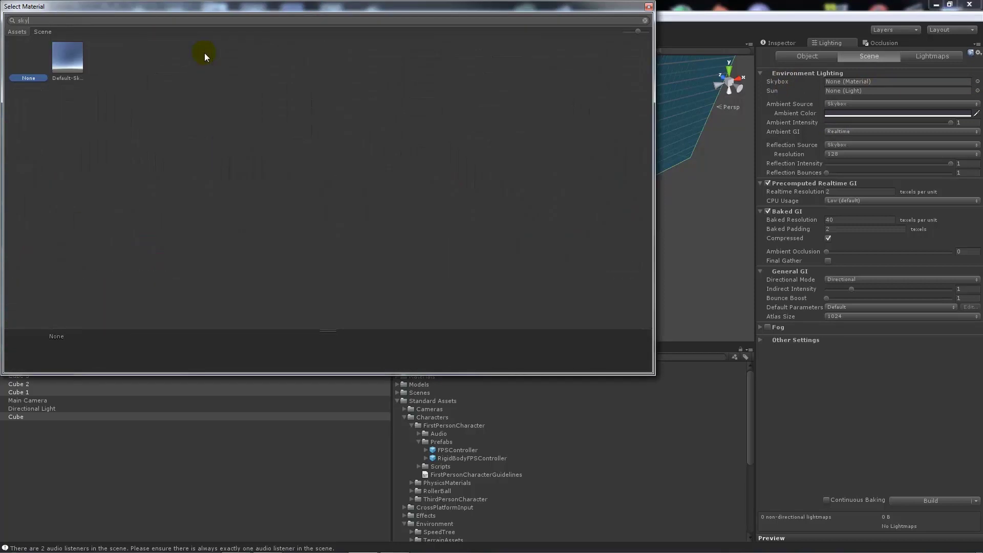
{"action": "double_click", "coordinate": [74, 54]}
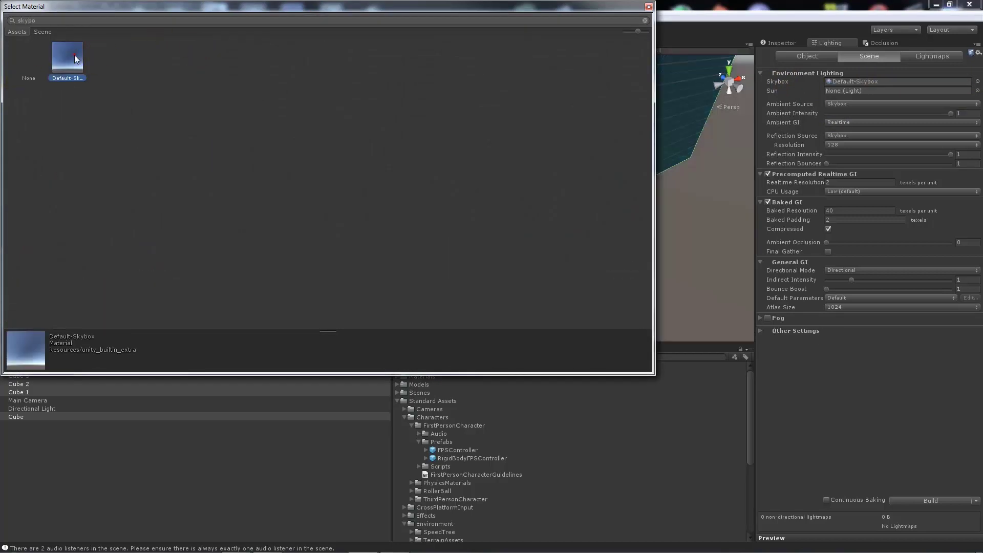
{"action": "right_click_drag", "start_coordinate": [411, 277], "coordinate": [538, 186]}
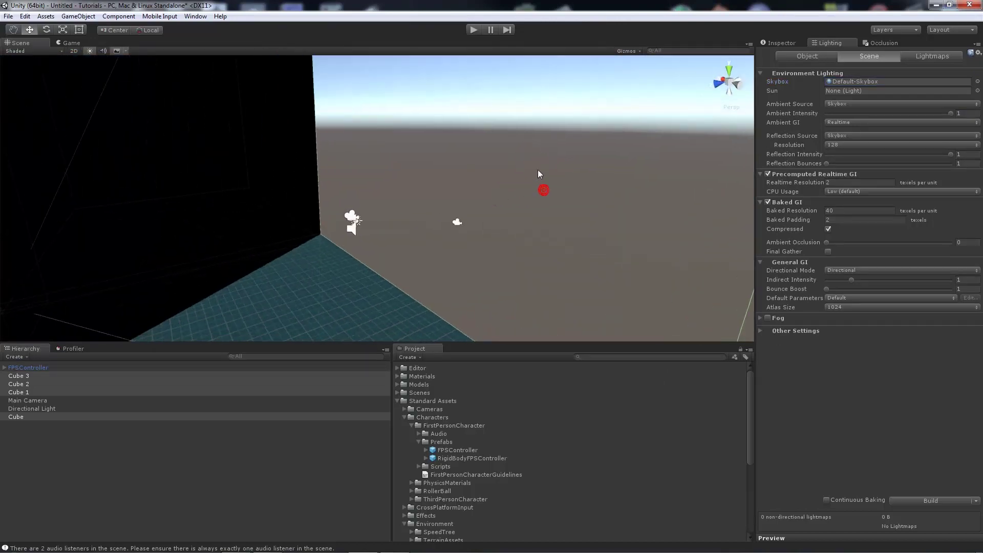
Step: Set the Directional Light as the Sun and Ambient Intensity to 0
{"action": "left_click", "coordinate": [43, 433]}
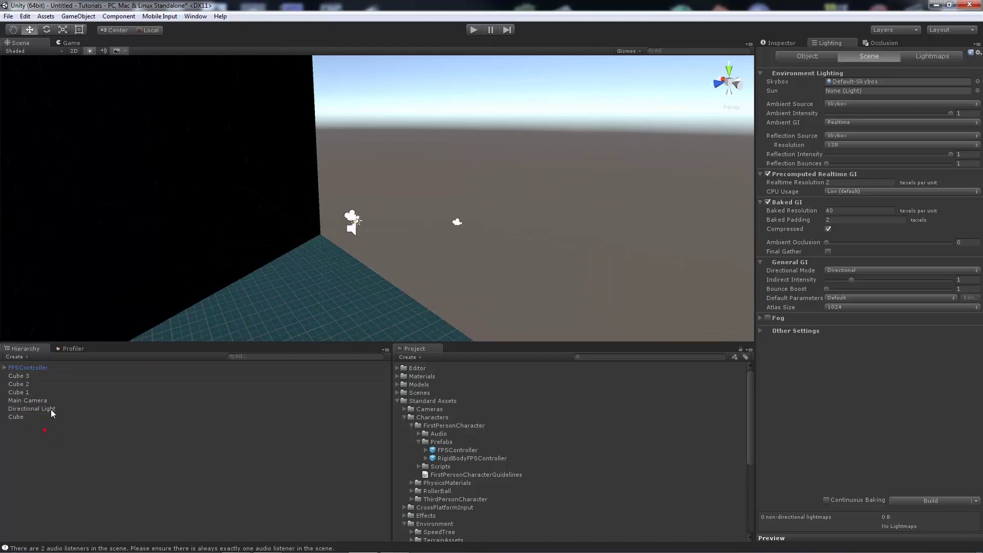
{"action": "left_click_drag", "start_coordinate": [48, 408], "coordinate": [840, 94]}
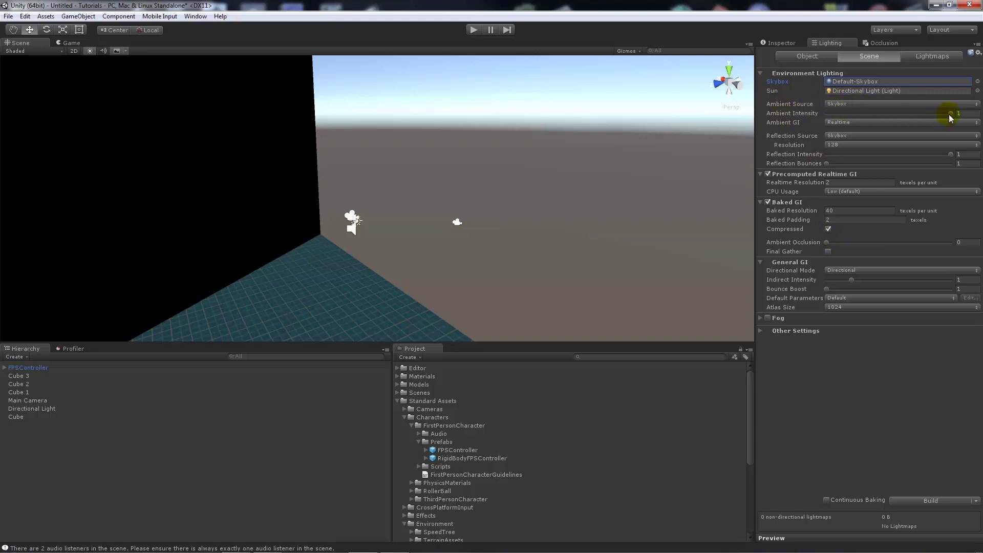
{"action": "mouse_move", "coordinate": [948, 115]}
{"action": "left_mouse_down"}
{"action": "mouse_move", "coordinate": [823, 115]}
{"action": "mouse_move", "coordinate": [935, 116]}
{"action": "left_mouse_up"}
{"action": "type", "text": "0"}
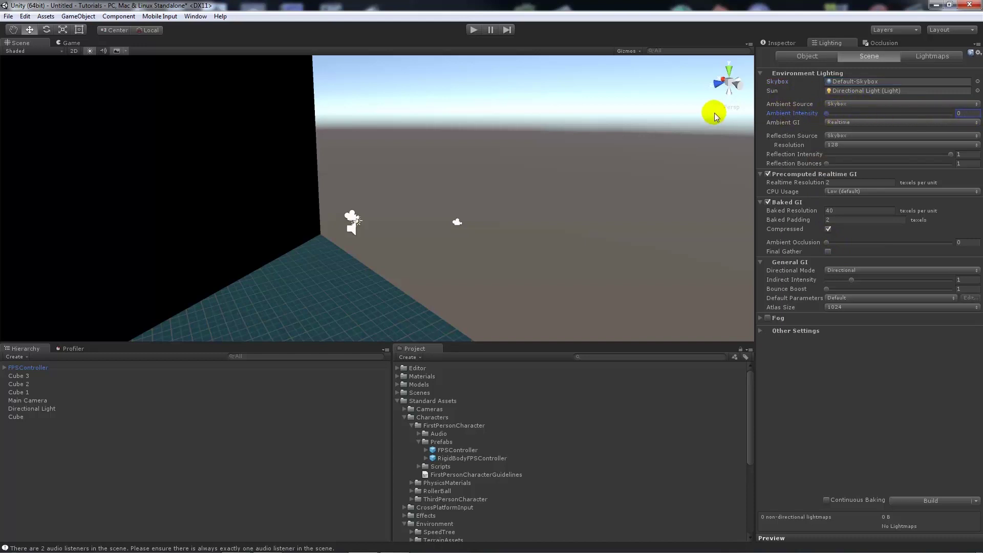
Step: Keep Ambient GI on Realtime and lower Reflection Intensity to 0
{"action": "scroll", "coordinate": [480, 178], "scroll_direction": "up", "scroll_amount": 5}
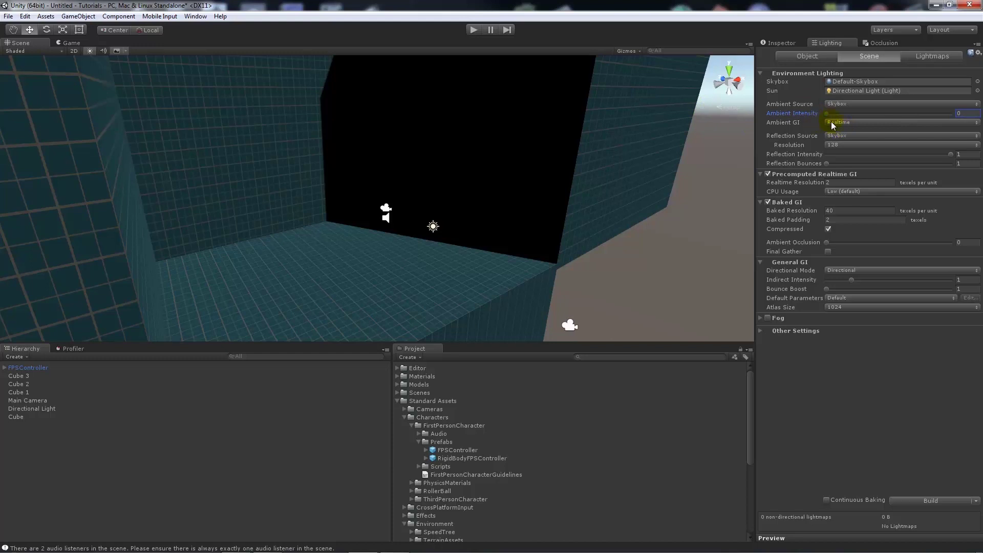
{"action": "left_click", "coordinate": [848, 124]}
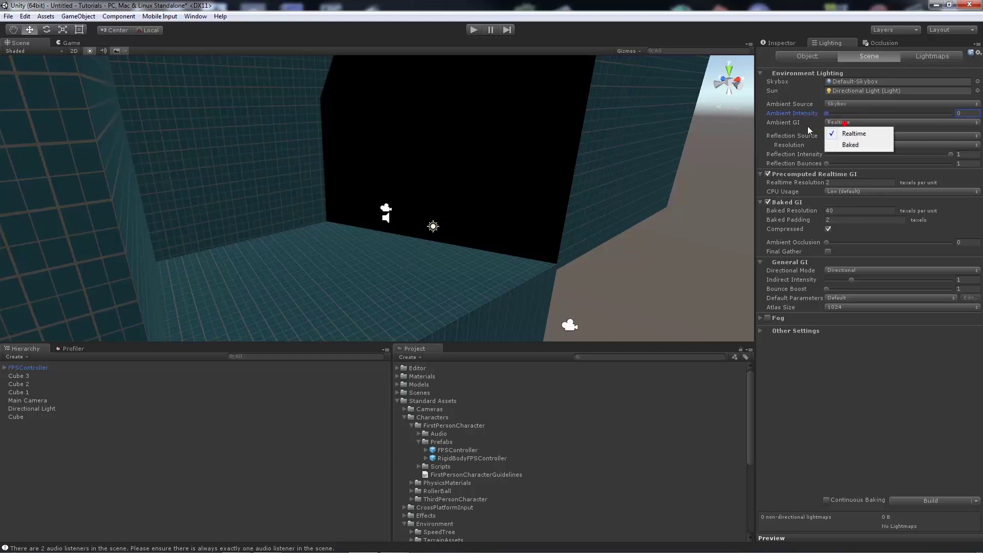
{"action": "left_click", "coordinate": [809, 127]}
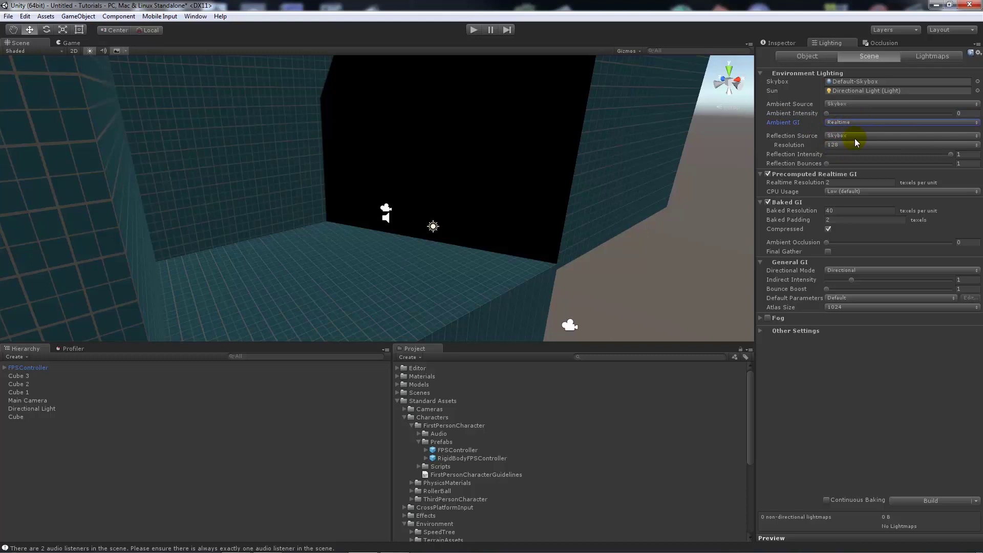
{"action": "left_click_drag", "start_coordinate": [948, 156], "coordinate": [813, 164]}
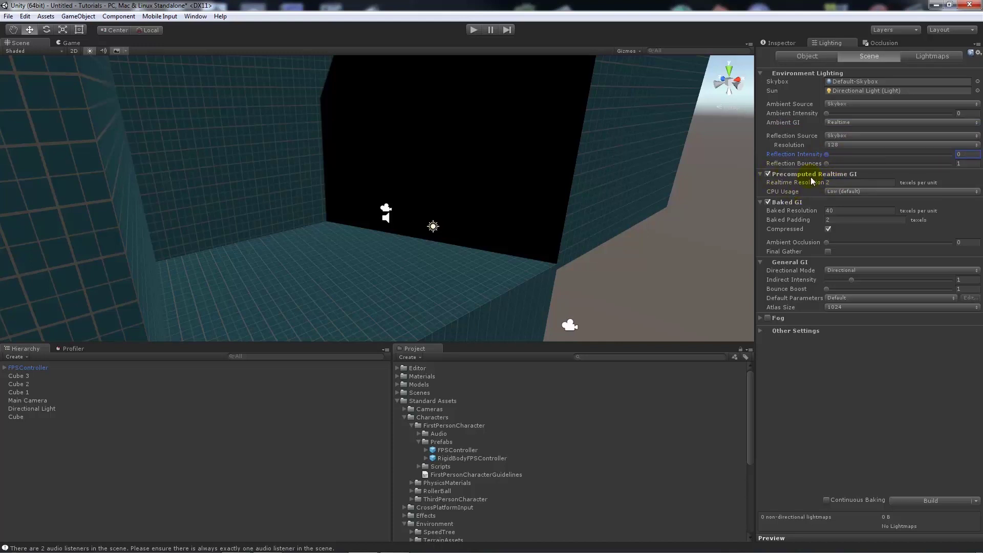
{"action": "mouse_move", "coordinate": [792, 180]}
Step: Turn off Baked GI and set Bounce Boost to 2
{"action": "left_click", "coordinate": [768, 203]}
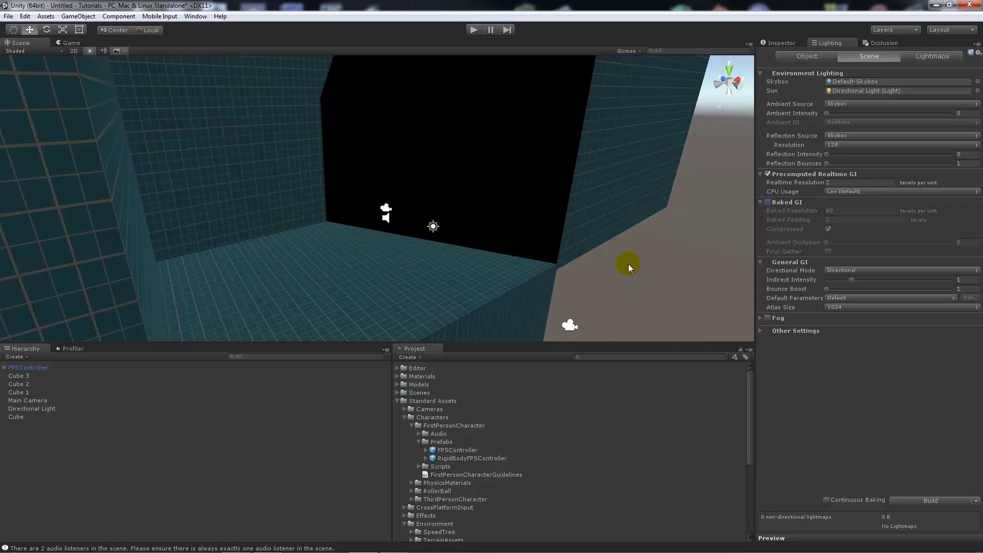
{"action": "left_click_drag", "start_coordinate": [628, 264], "coordinate": [671, 274], "text": "alt"}
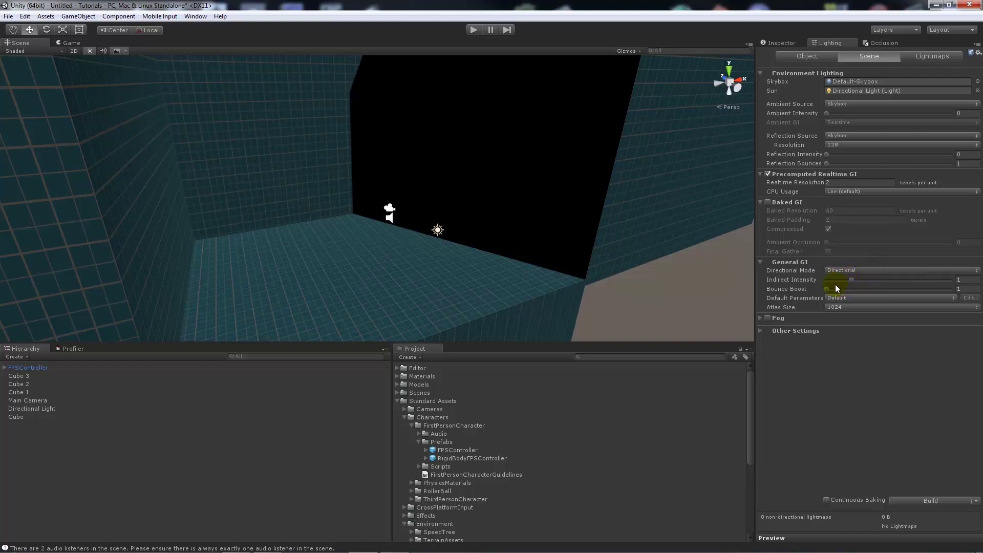
{"action": "left_click", "coordinate": [967, 288]}
{"action": "type", "text": "2"}
Step: Enable Continuous Baking and switch back to the Inspector
{"action": "left_click", "coordinate": [826, 500]}
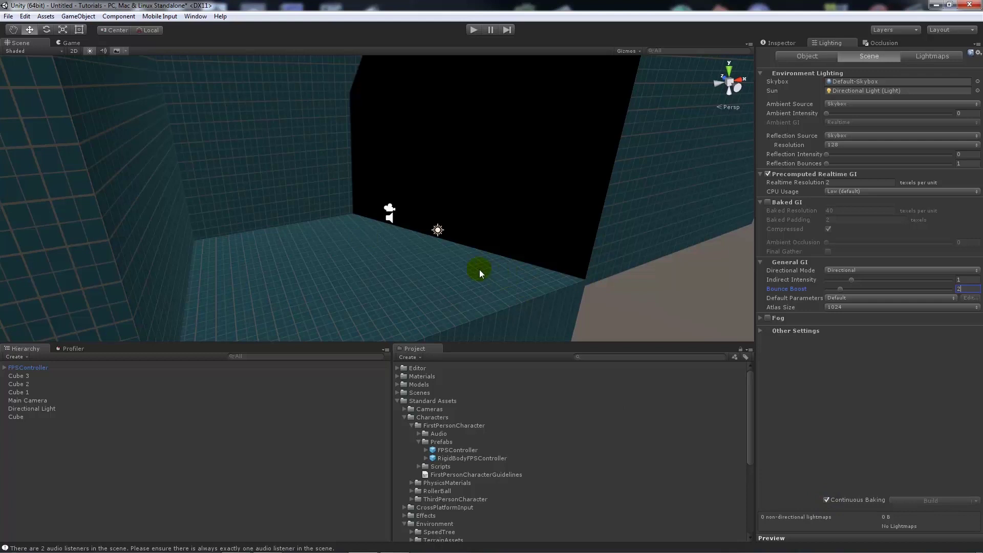
{"action": "scroll", "coordinate": [479, 269], "scroll_direction": "down", "scroll_amount": 2}
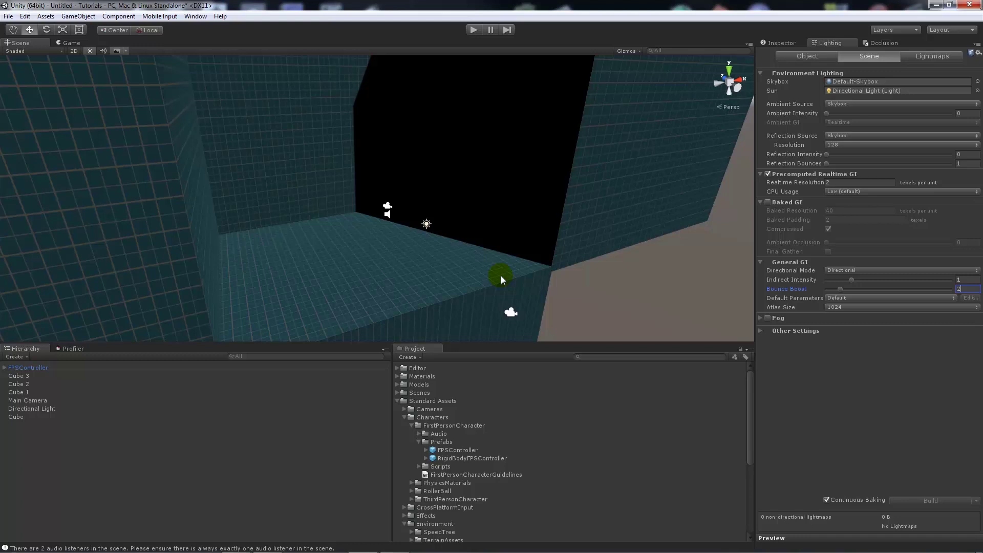
{"action": "left_click", "coordinate": [763, 43]}
{"action": "right_click_drag", "start_coordinate": [630, 230], "coordinate": [614, 238]}
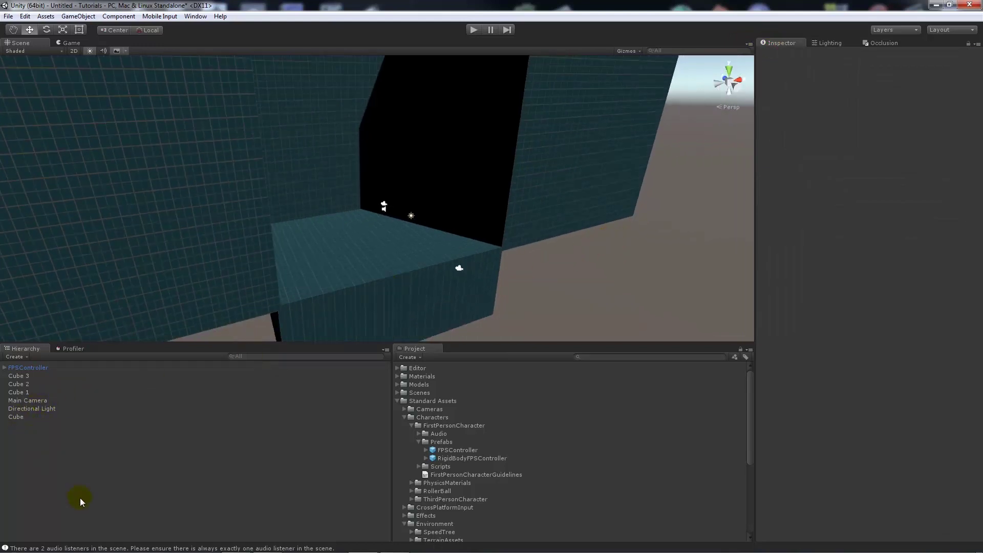
Step: Select Cube and Cubes 1–3 in the Hierarchy, leaving out Main Camera
{"action": "left_click", "coordinate": [19, 417]}
{"action": "left_click", "coordinate": [26, 400], "text": "ctrl"}
{"action": "left_click", "coordinate": [25, 399], "text": "ctrl"}
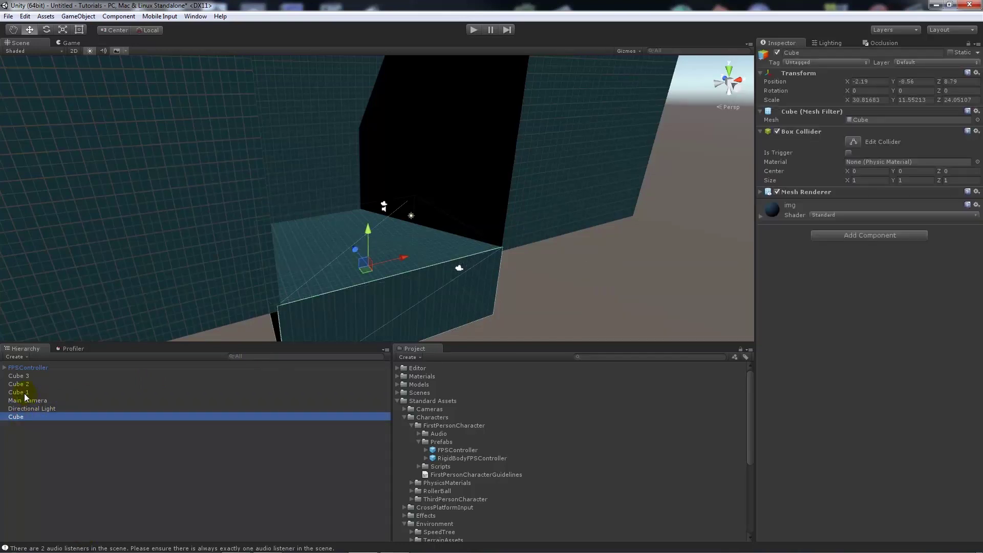
{"action": "left_click", "coordinate": [21, 393], "text": "ctrl"}
{"action": "left_click", "coordinate": [19, 384], "text": "ctrl"}
{"action": "left_click", "coordinate": [19, 376], "text": "ctrl"}
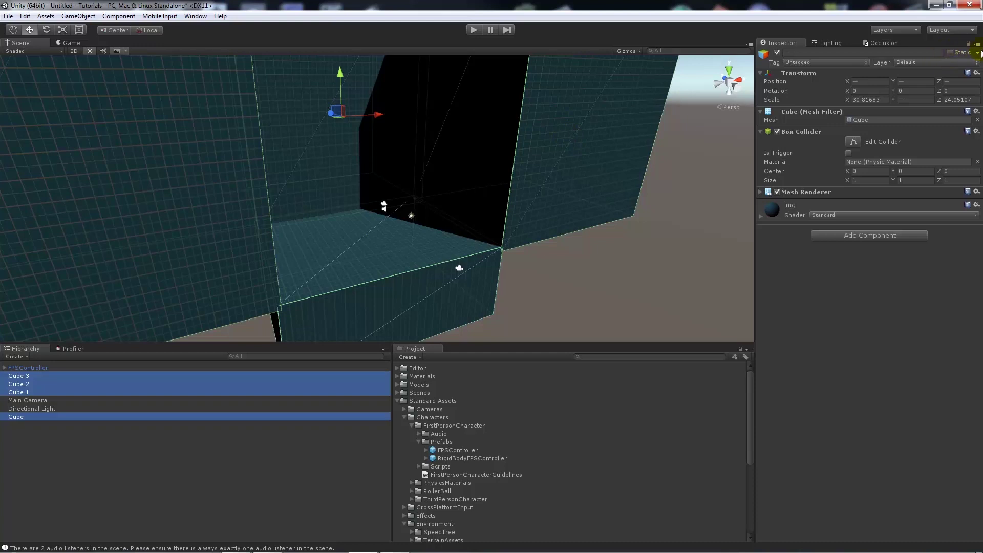
Step: Mark all the selected cubes as Static, then deselect them
{"action": "left_click", "coordinate": [978, 53]}
{"action": "left_click", "coordinate": [951, 53]}
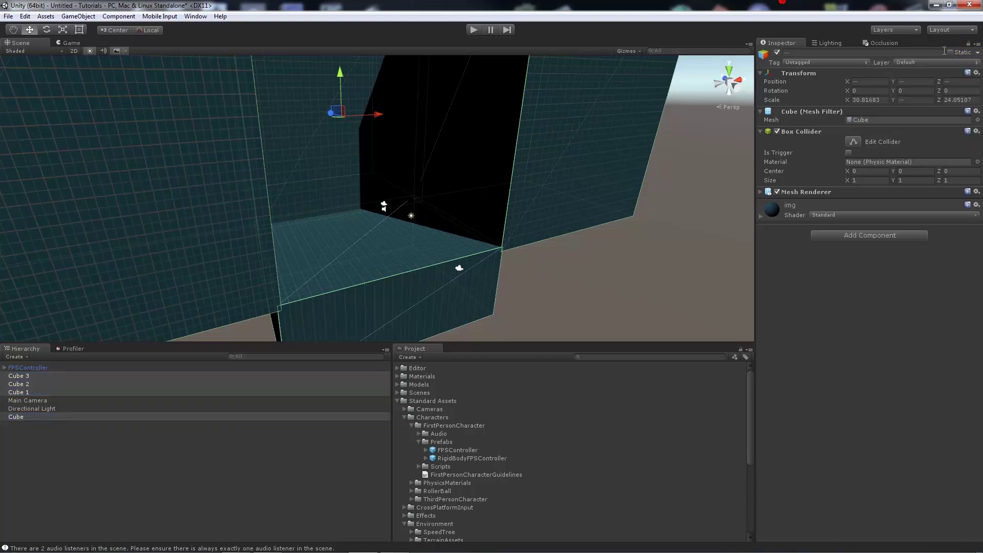
{"action": "left_click", "coordinate": [950, 53]}
{"action": "left_click", "coordinate": [635, 309]}
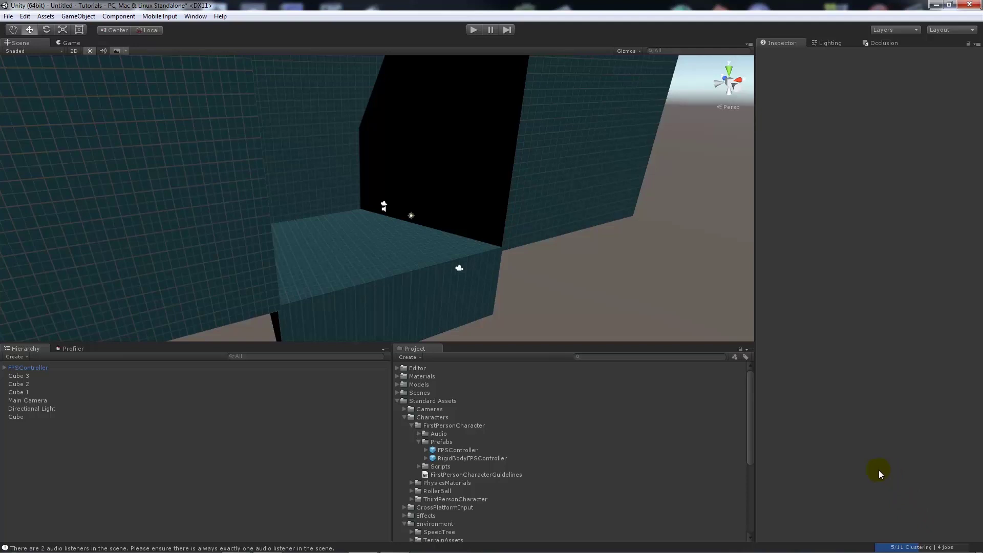
{"action": "right_click_drag", "start_coordinate": [532, 263], "coordinate": [550, 277]}
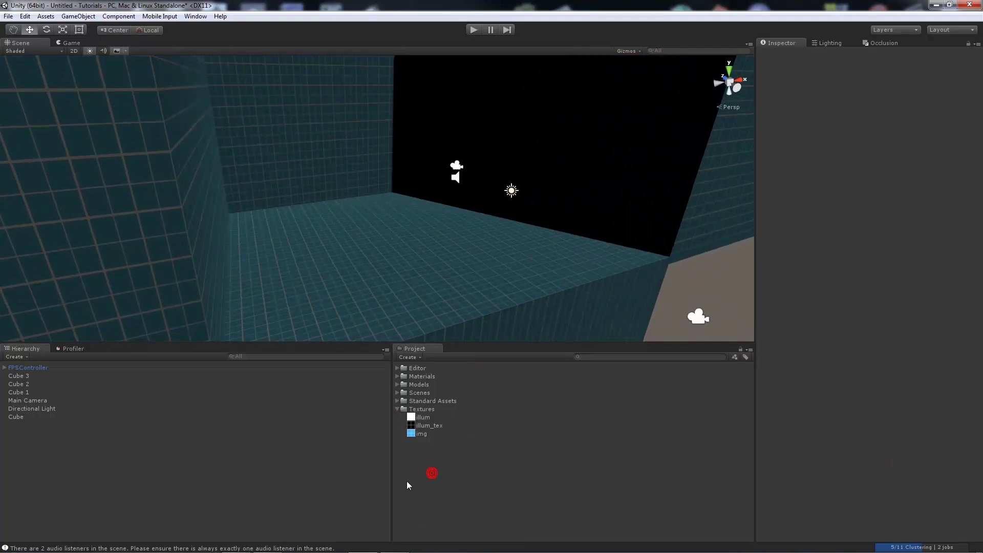
Step: Delete the Main Camera, tick Static on the Directional Light, and check its Bounce Intensity
{"action": "left_click", "coordinate": [35, 400]}
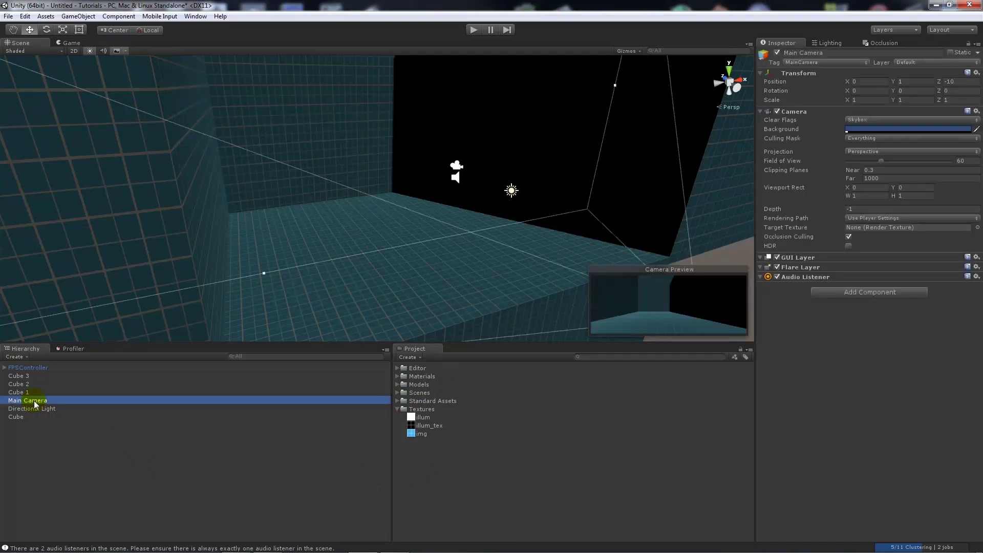
{"action": "key", "text": "Delete"}
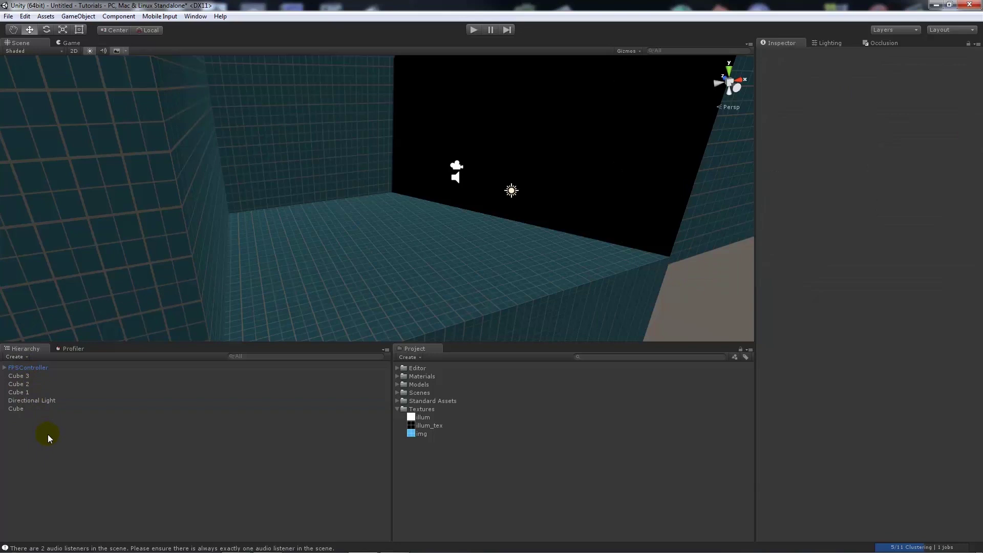
{"action": "left_click", "coordinate": [46, 401]}
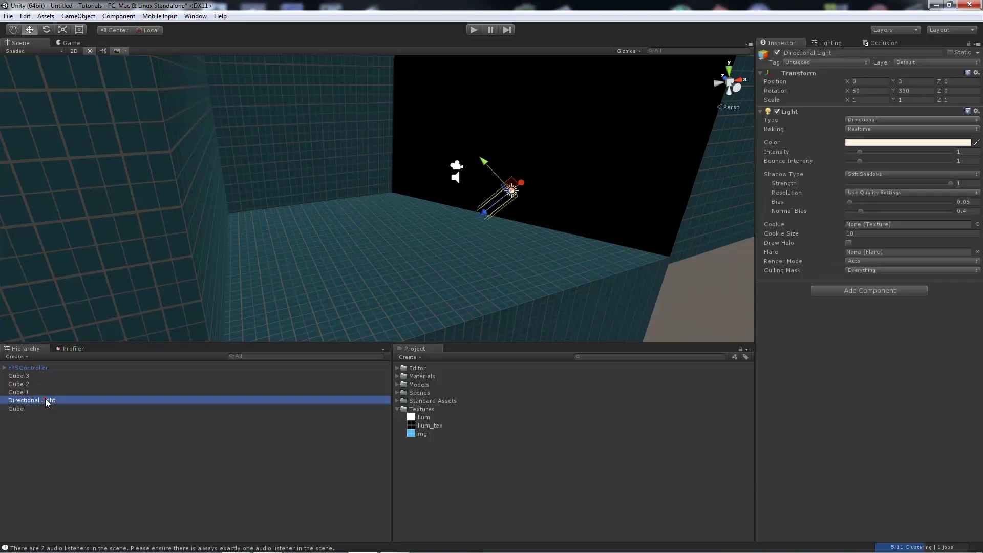
{"action": "left_click", "coordinate": [950, 52]}
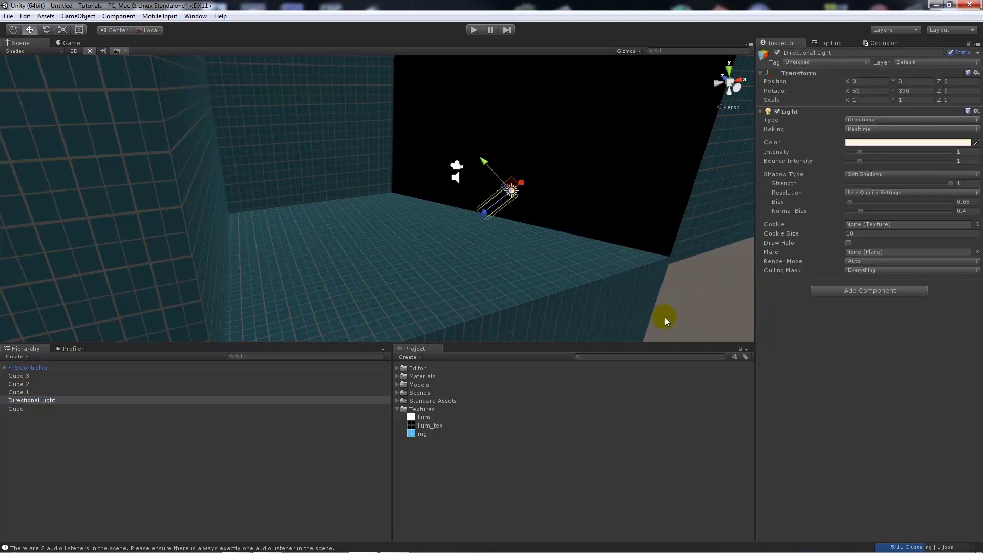
{"action": "left_click", "coordinate": [711, 311]}
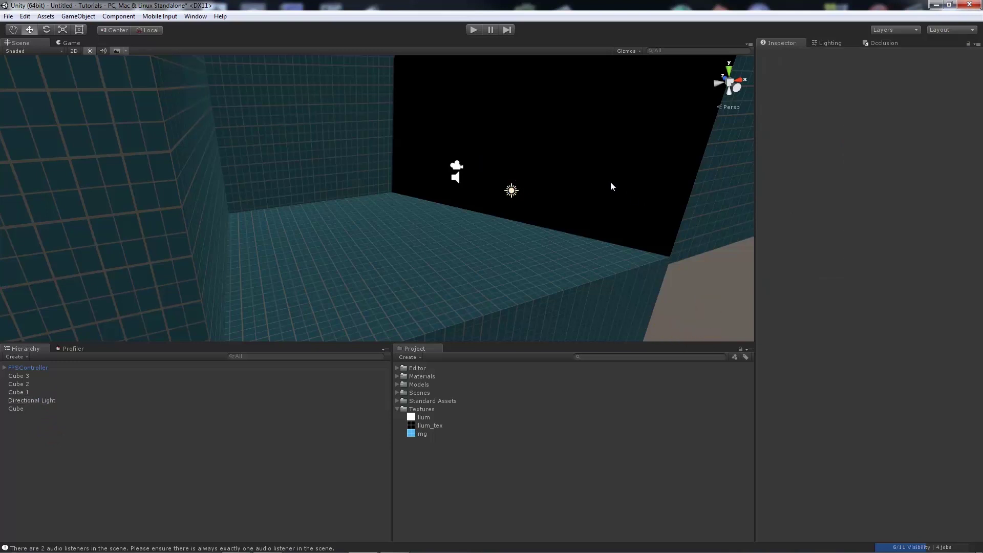
{"action": "left_click", "coordinate": [511, 191]}
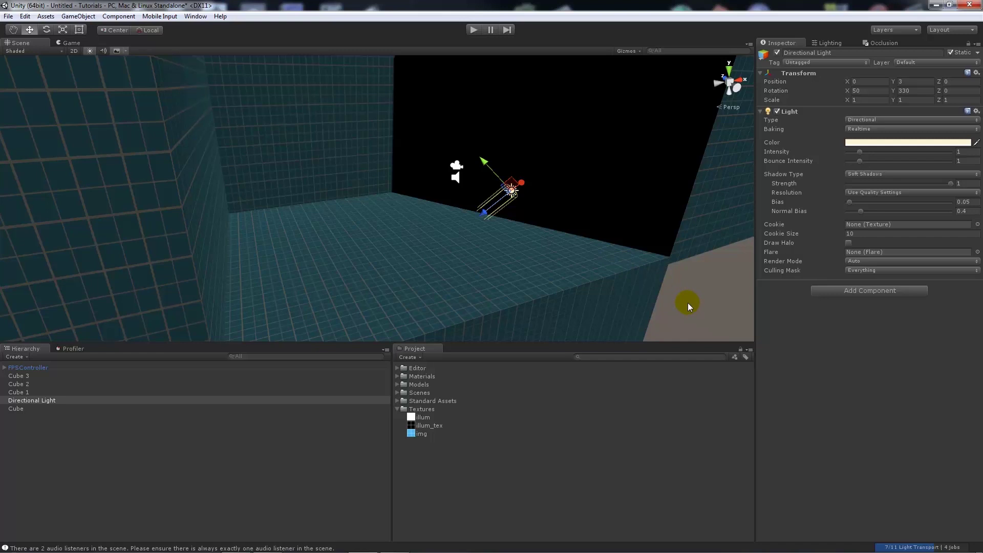
{"action": "left_click", "coordinate": [861, 161]}
Step: In the Lighting window, change General GI Atlas Size from 1024 to 512
{"action": "left_click", "coordinate": [829, 43]}
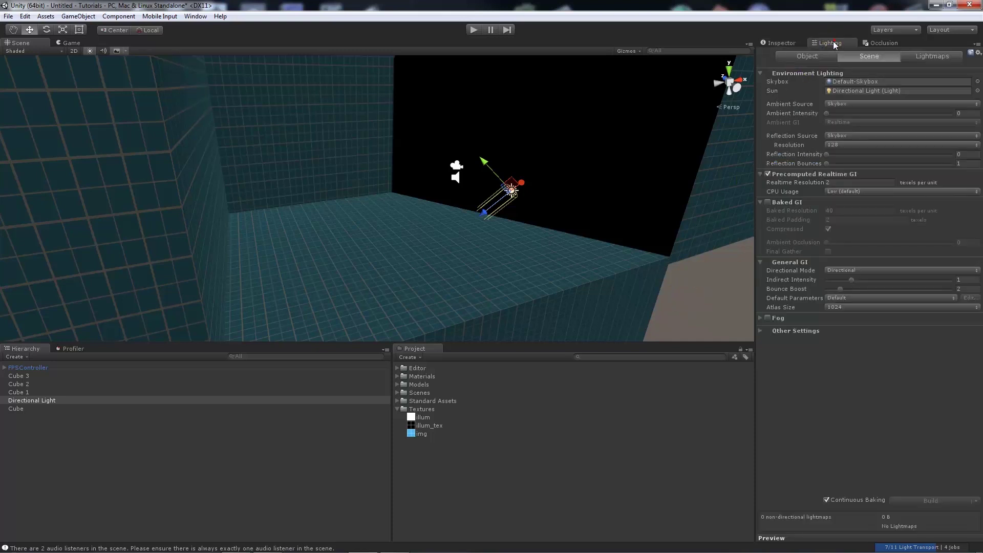
{"action": "left_click", "coordinate": [849, 306]}
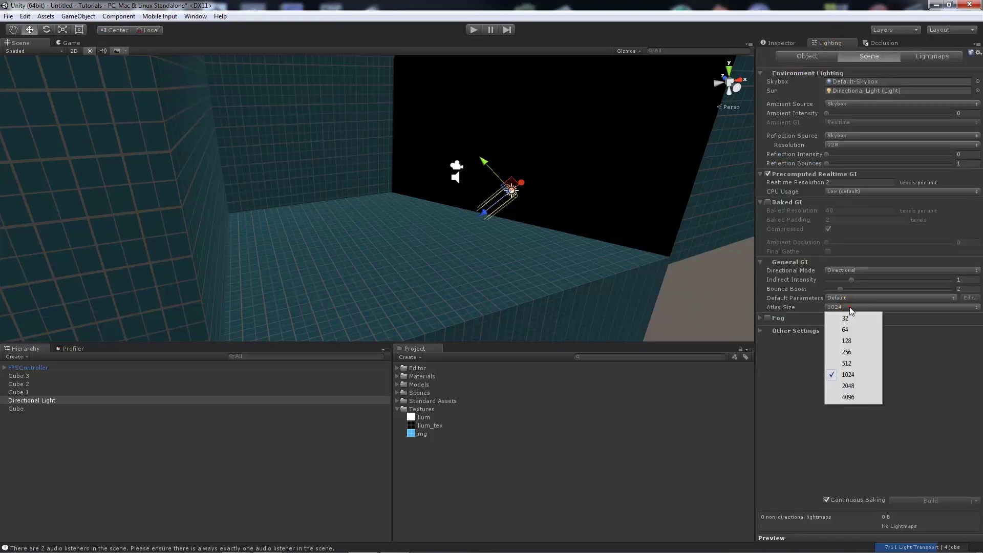
{"action": "left_click", "coordinate": [863, 361]}
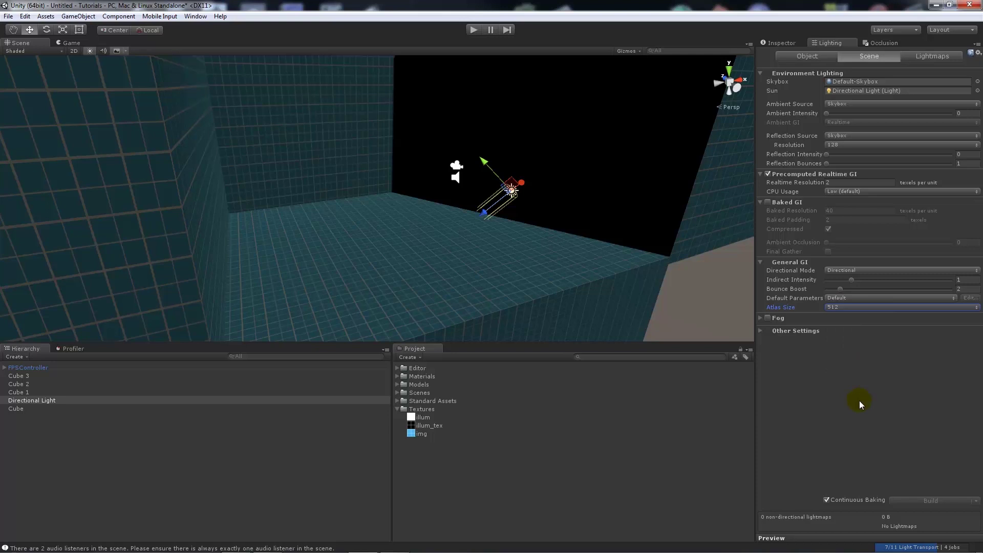
{"action": "left_click", "coordinate": [530, 507]}
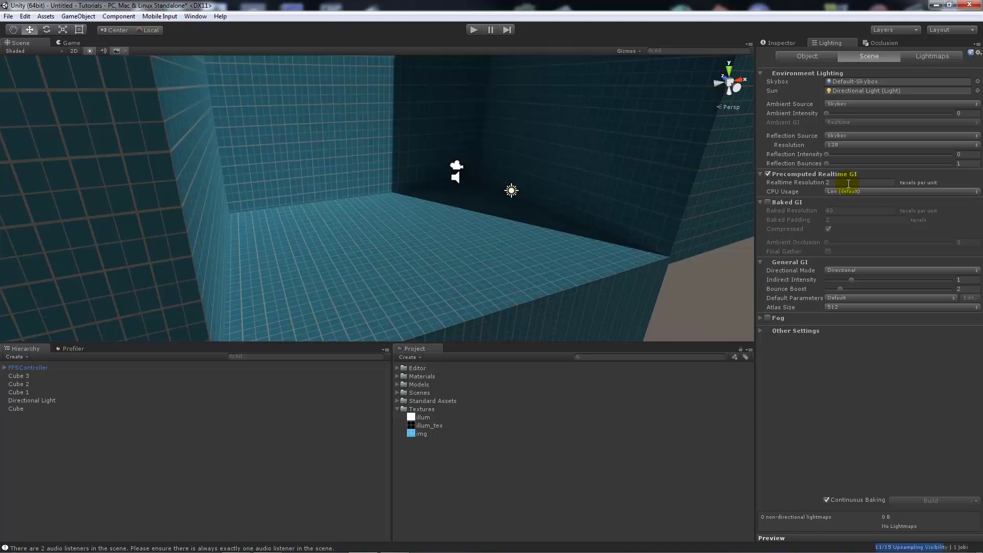
Step: Review the realtime GI CPU Usage options without changing them, then enter play mode
{"action": "left_click", "coordinate": [835, 193]}
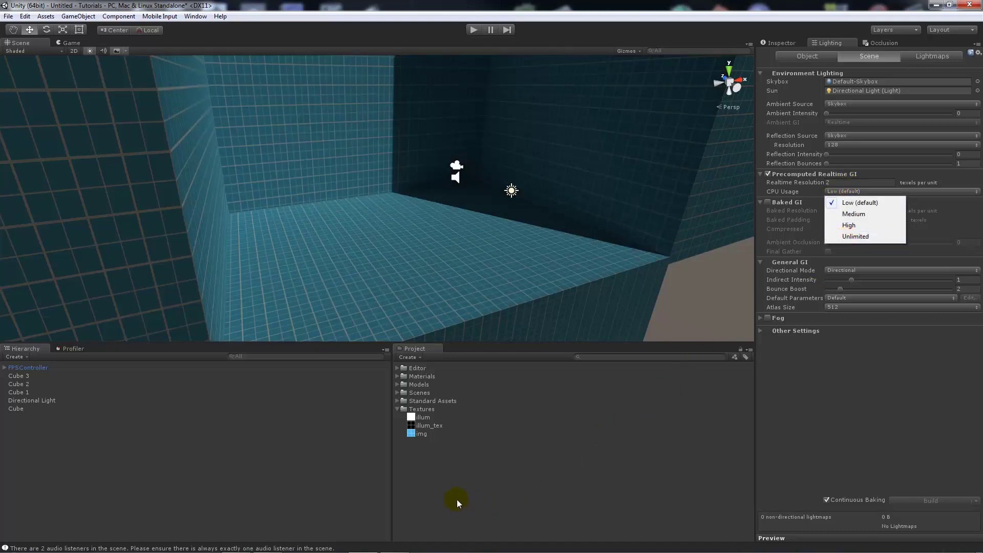
{"action": "left_click", "coordinate": [497, 511]}
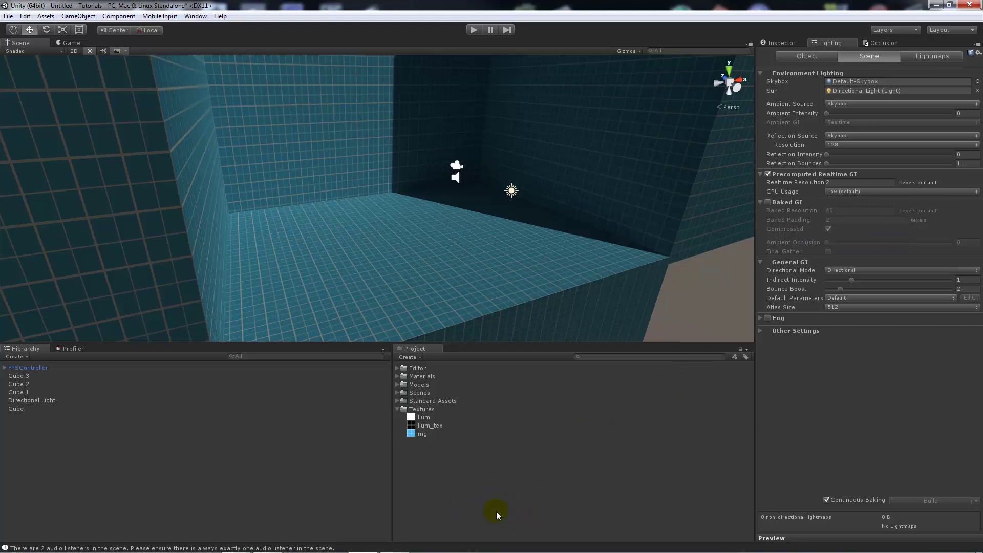
{"action": "right_click_drag", "start_coordinate": [497, 207], "coordinate": [425, 223]}
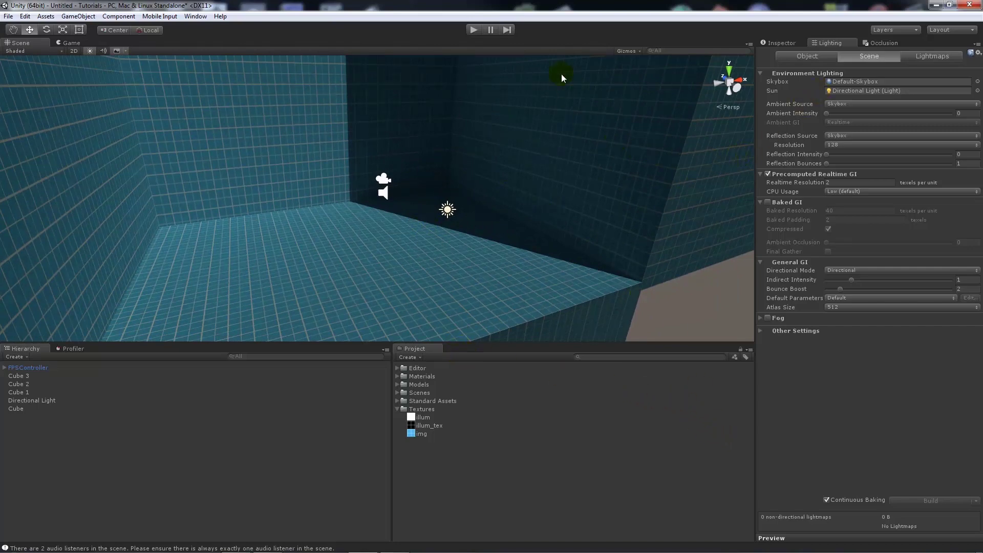
{"action": "left_click", "coordinate": [473, 29]}
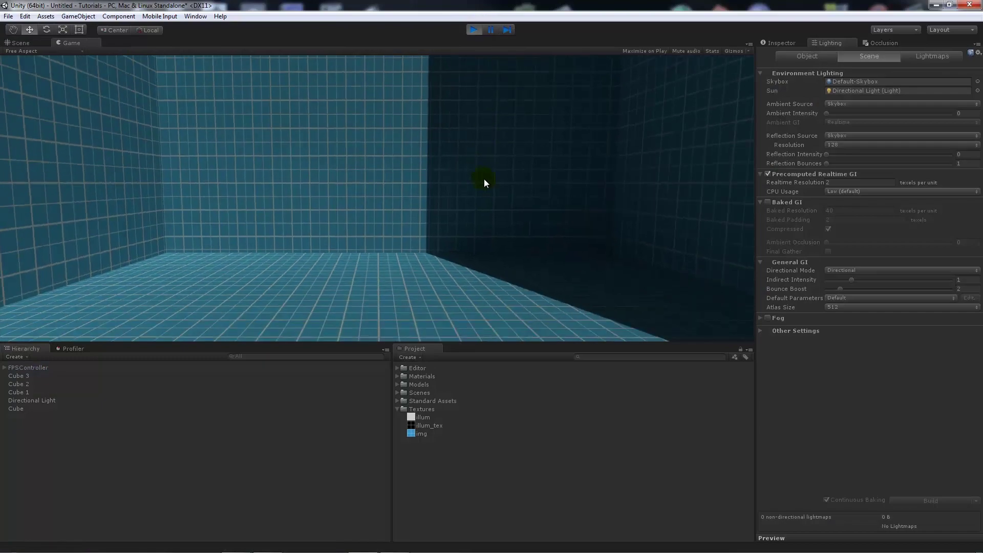
{"action": "key", "text": "w"}
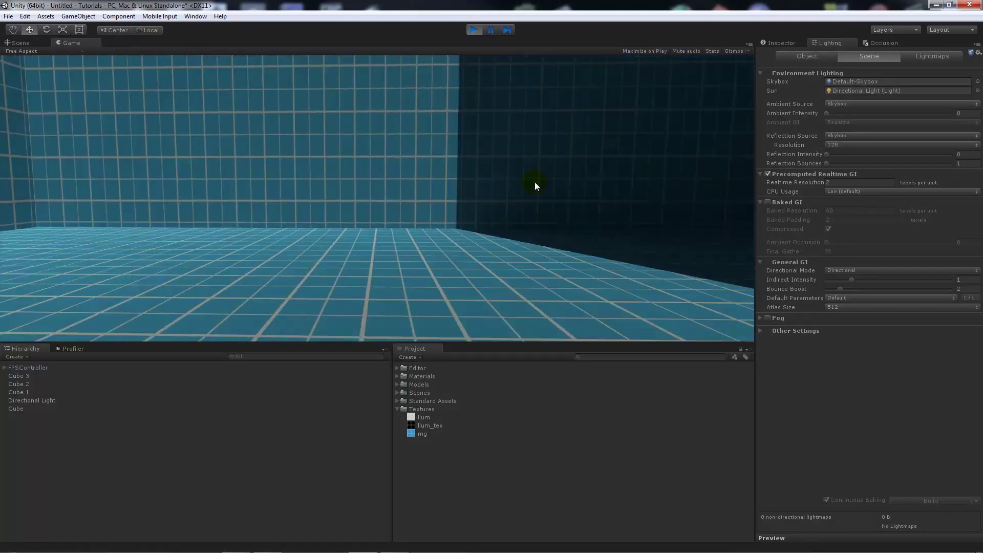
{"action": "key", "text": "w"}
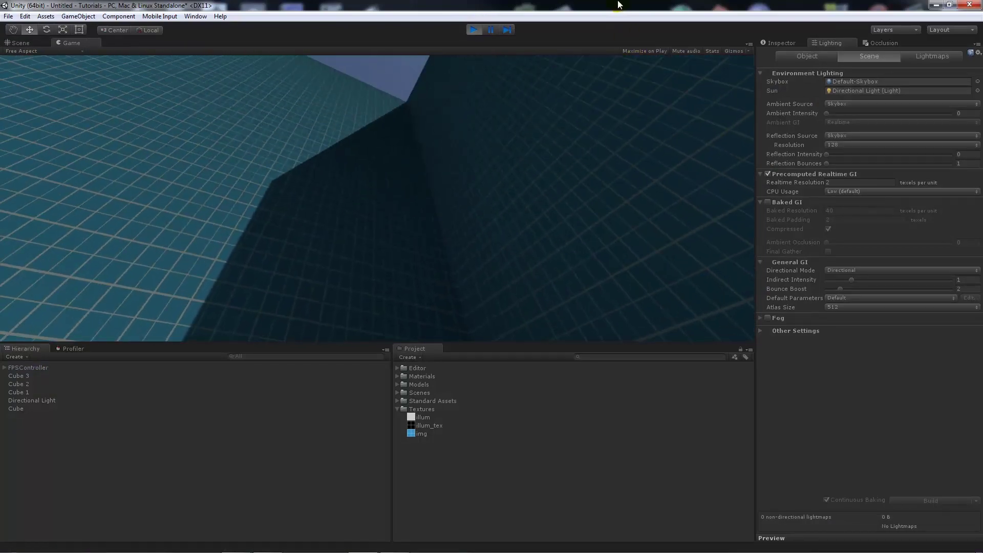
{"action": "key", "text": "s"}
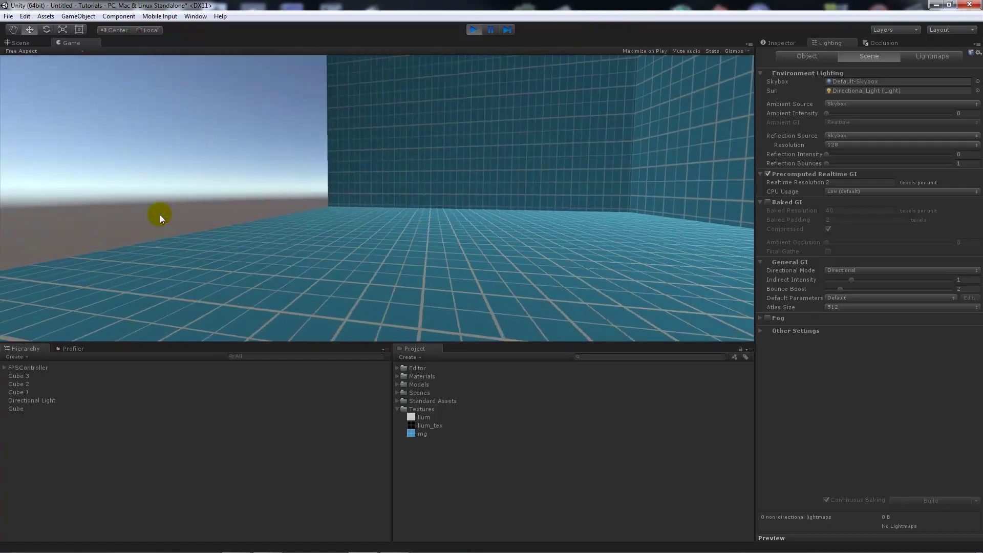
{"action": "key", "text": "w"}
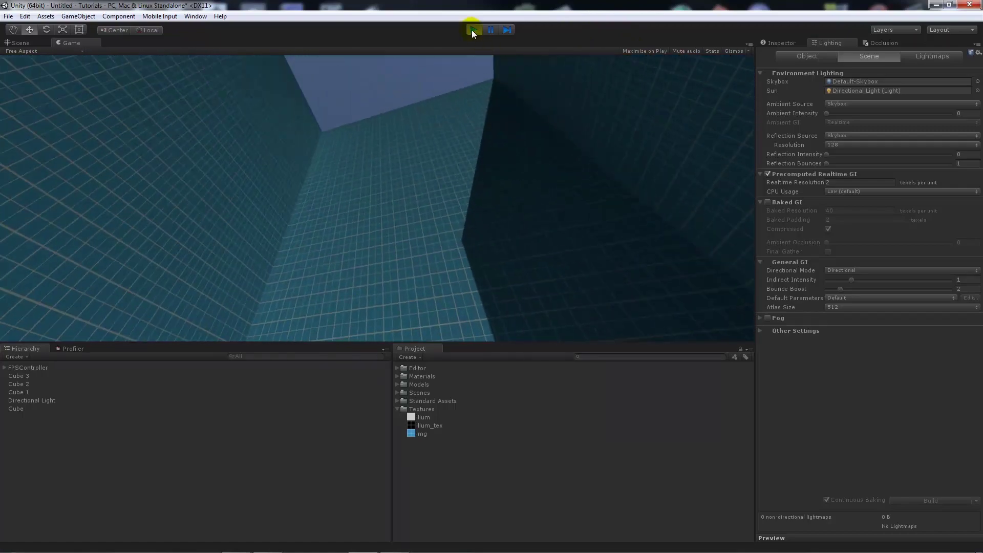
Step: Exit play mode and rotate the Directional Light to re-aim the sunlight
{"action": "left_click", "coordinate": [472, 29]}
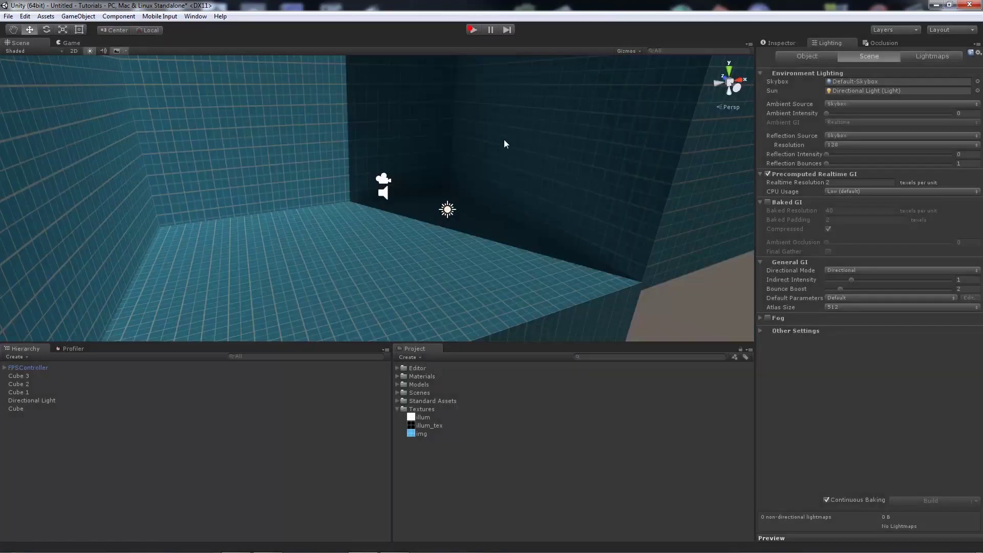
{"action": "left_click", "coordinate": [446, 217]}
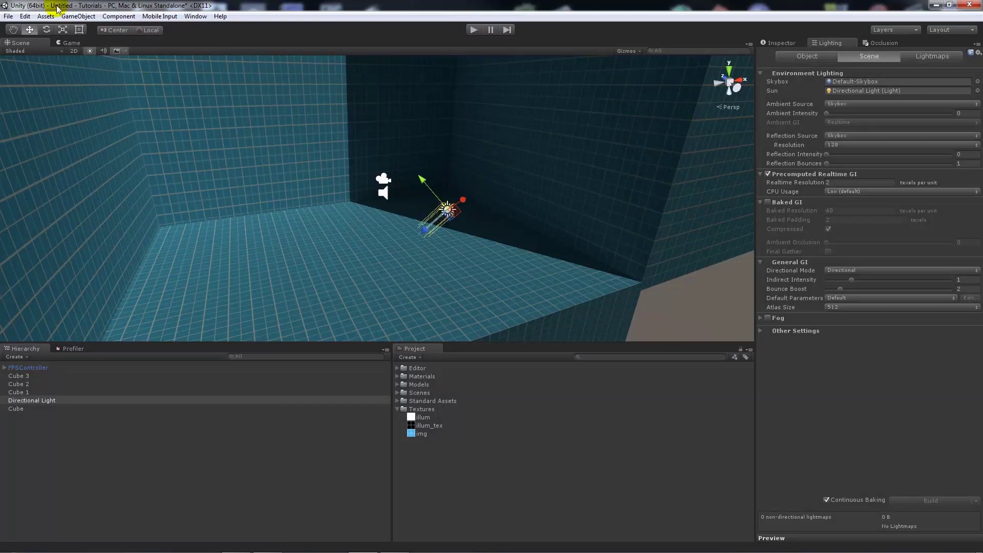
{"action": "left_click", "coordinate": [45, 30]}
{"action": "left_click_drag", "start_coordinate": [461, 205], "coordinate": [382, 240]}
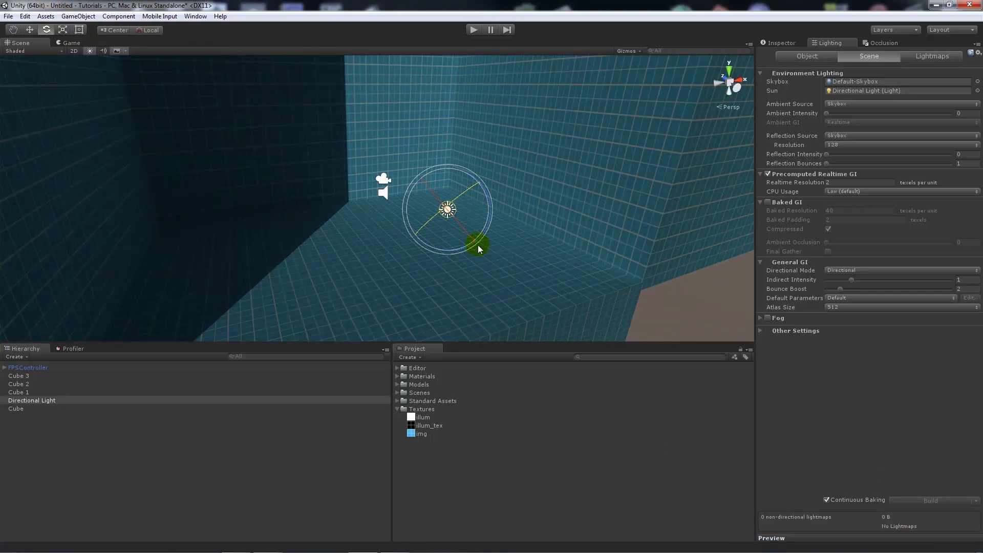
{"action": "left_click_drag", "start_coordinate": [459, 195], "coordinate": [524, 166]}
Step: Move the light up and to the right, then re-angle it so sunlight hits the walls
{"action": "key", "text": "w"}
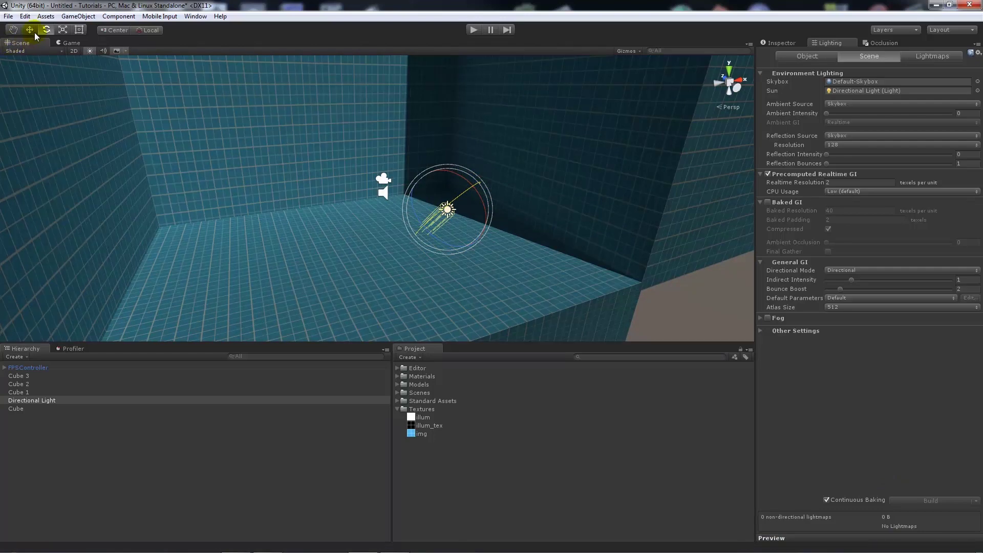
{"action": "left_click_drag", "start_coordinate": [435, 223], "coordinate": [553, 112]}
{"action": "right_click_drag", "start_coordinate": [553, 112], "coordinate": [158, 92]}
{"action": "left_click", "coordinate": [47, 30]}
{"action": "left_click_drag", "start_coordinate": [562, 190], "coordinate": [573, 171]}
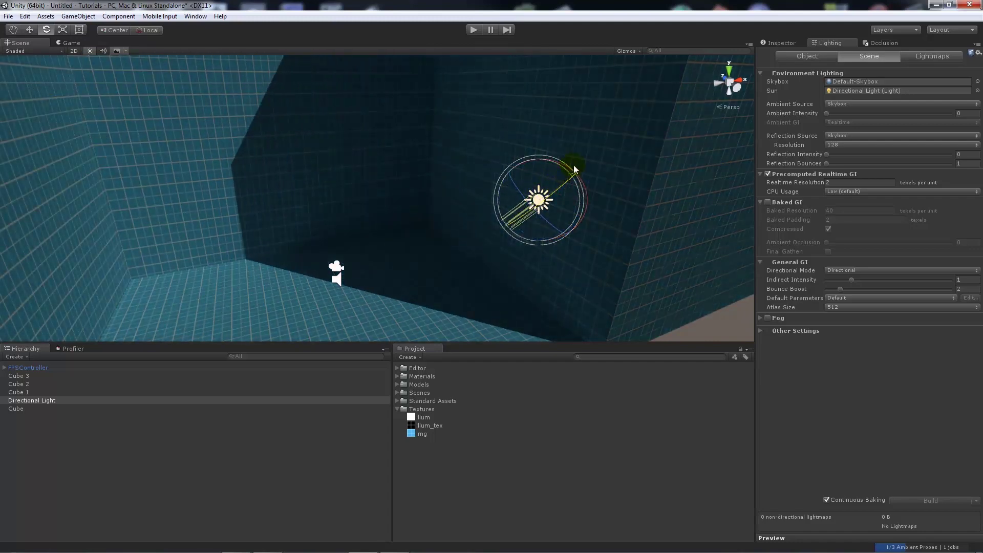
{"action": "middle_click_drag", "start_coordinate": [546, 301], "coordinate": [487, 280]}
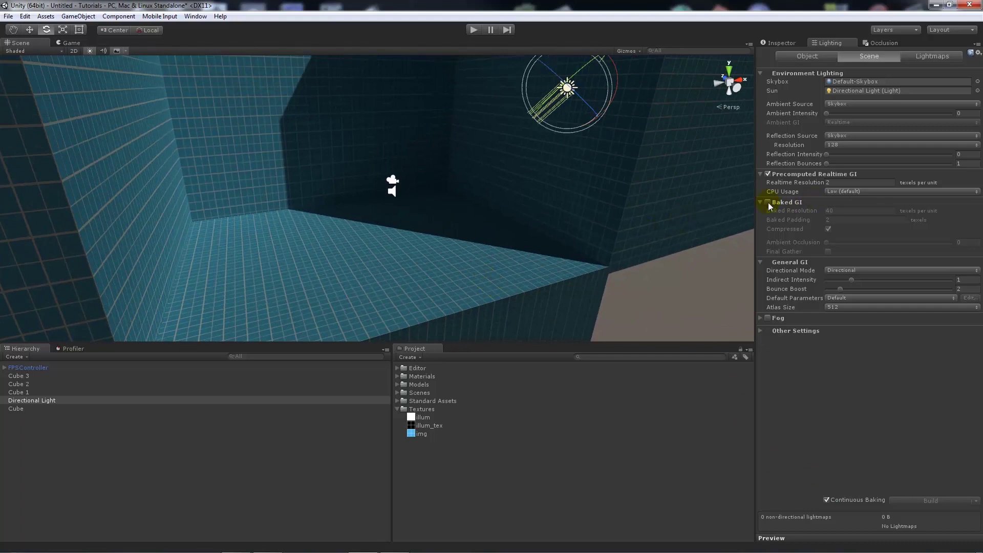
Step: Set the Directional Light's Bounce Intensity to 2 after trying about 3.2, and test a stronger Intensity
{"action": "left_click", "coordinate": [787, 41]}
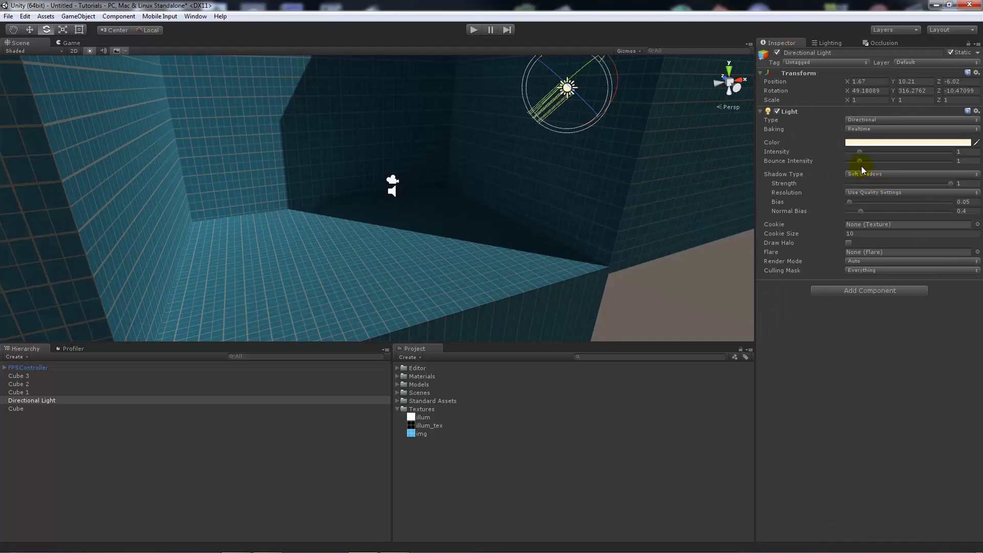
{"action": "mouse_move", "coordinate": [861, 162]}
{"action": "left_mouse_down"}
{"action": "mouse_move", "coordinate": [888, 163]}
{"action": "mouse_move", "coordinate": [877, 167]}
{"action": "left_mouse_up"}
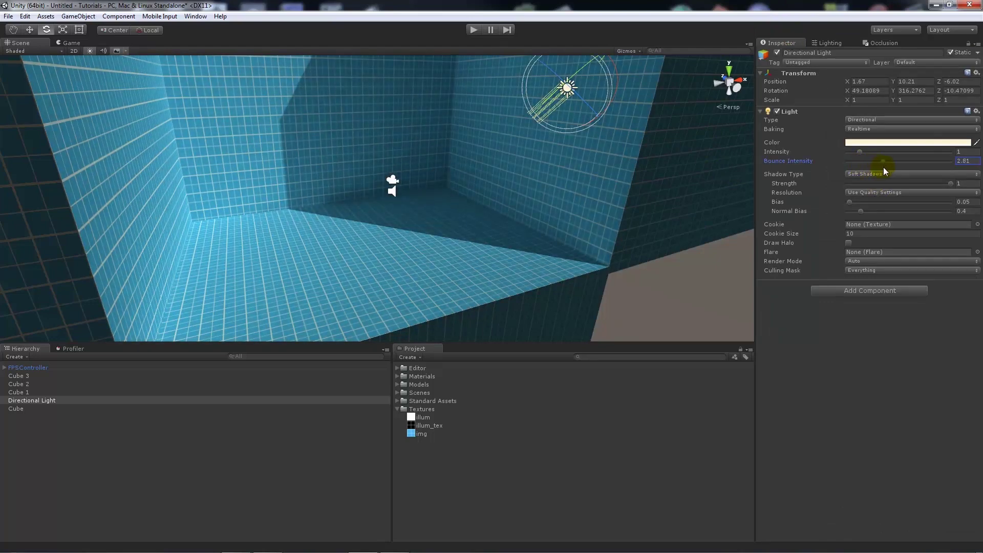
{"action": "left_click_drag", "start_coordinate": [883, 167], "coordinate": [887, 167]}
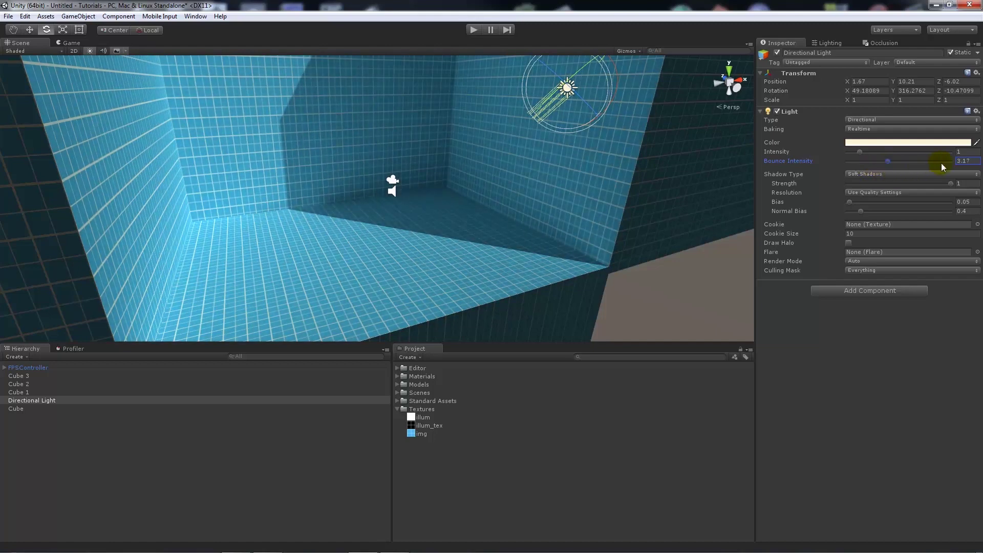
{"action": "left_click", "coordinate": [967, 160]}
{"action": "type", "text": "2"}
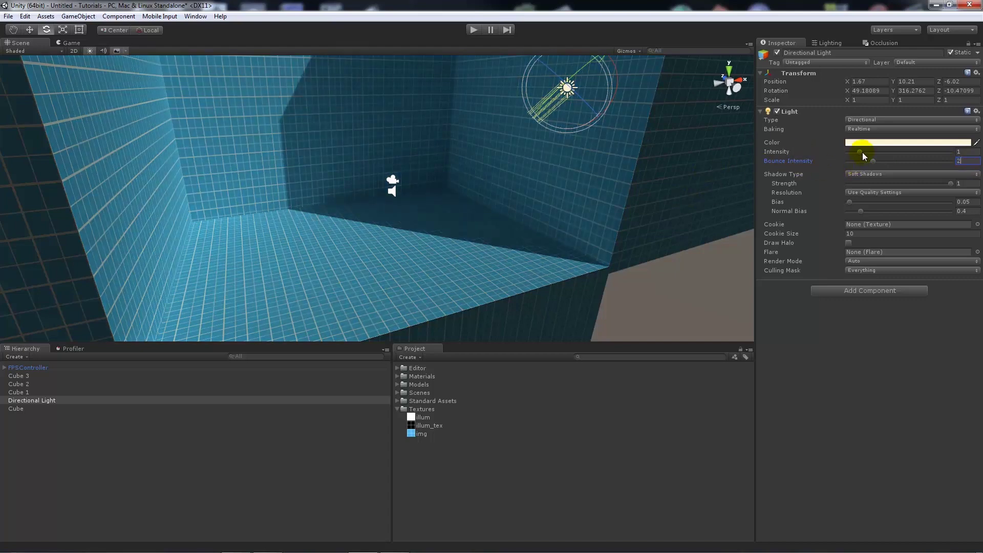
{"action": "left_click_drag", "start_coordinate": [862, 152], "coordinate": [865, 128]}
Step: Try a higher Indirect Intensity in the Lighting window, undo it back to 1, and orbit around the sun
{"action": "left_click", "coordinate": [829, 43]}
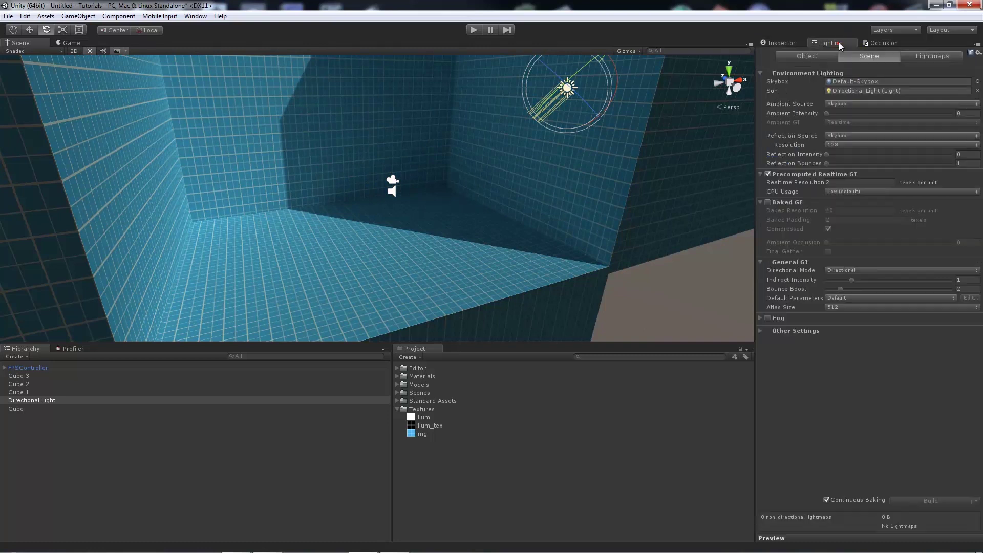
{"action": "left_click", "coordinate": [790, 280]}
{"action": "left_click_drag", "start_coordinate": [852, 279], "coordinate": [906, 284]}
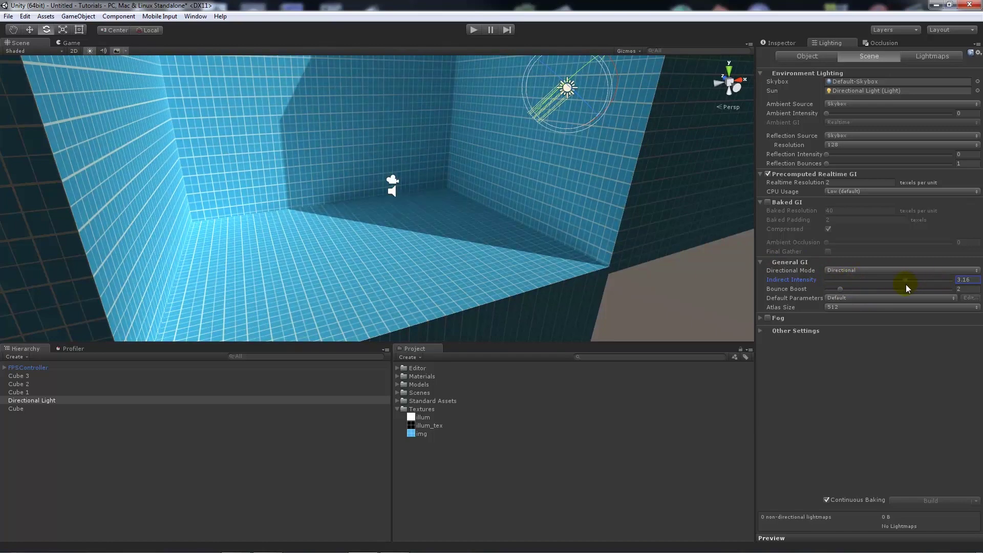
{"action": "key", "text": "ctrl+z"}
{"action": "right_click_drag", "start_coordinate": [625, 137], "coordinate": [410, 195]}
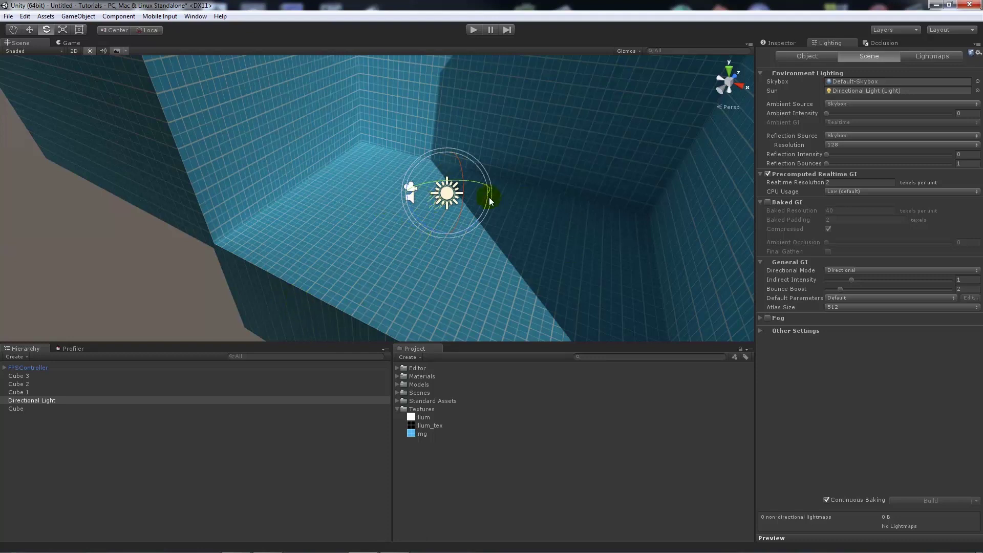
{"action": "left_click_drag", "start_coordinate": [631, 248], "coordinate": [581, 110], "text": "alt"}
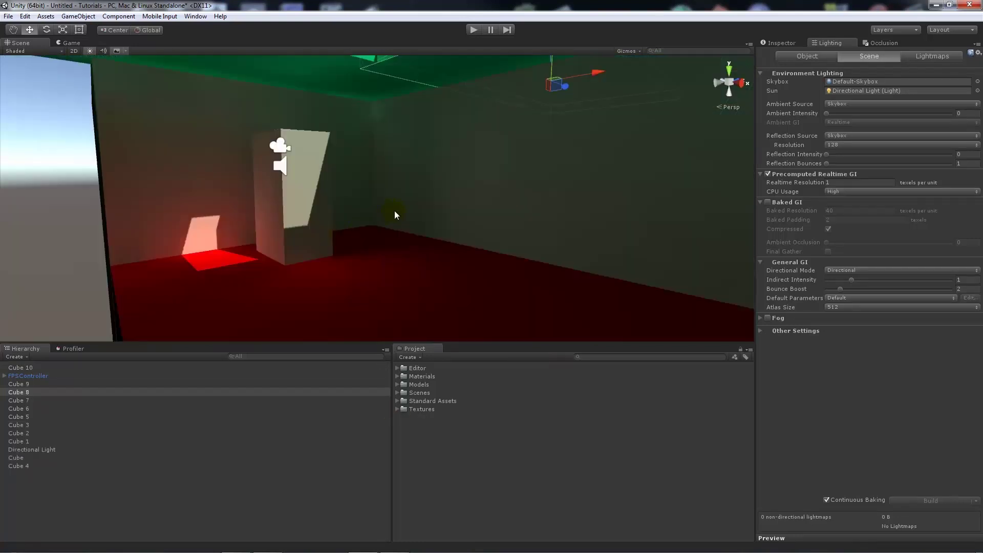
Step: Orbit across the red-floored room and over the ceiling, then enter play mode
{"action": "left_click_drag", "start_coordinate": [395, 215], "coordinate": [358, 200]}
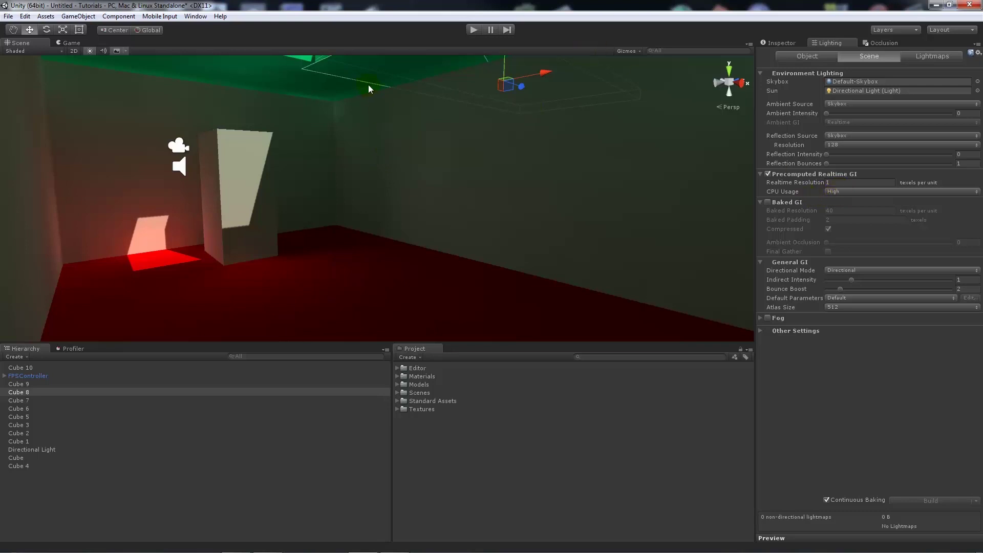
{"action": "left_click_drag", "start_coordinate": [369, 87], "coordinate": [314, 204], "text": "alt"}
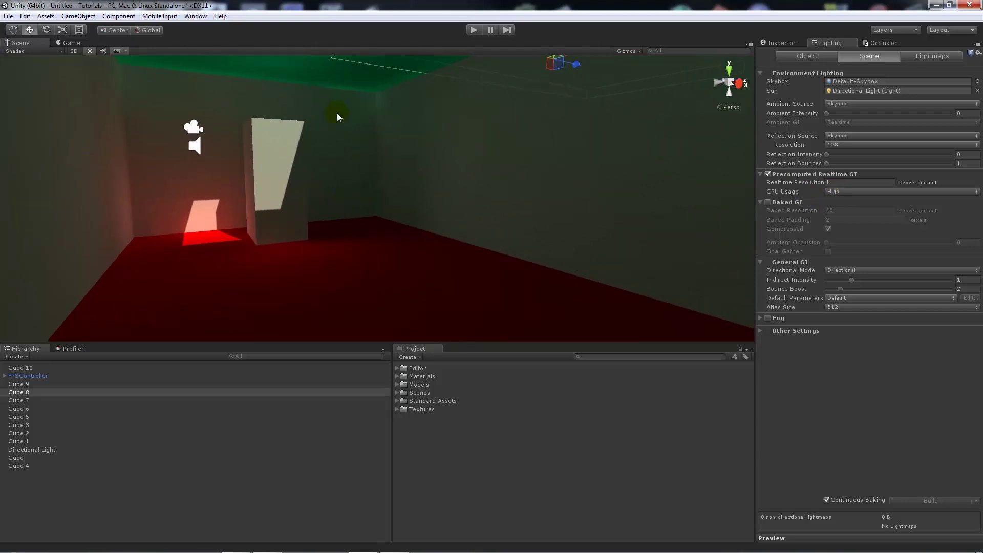
{"action": "left_click", "coordinate": [470, 31]}
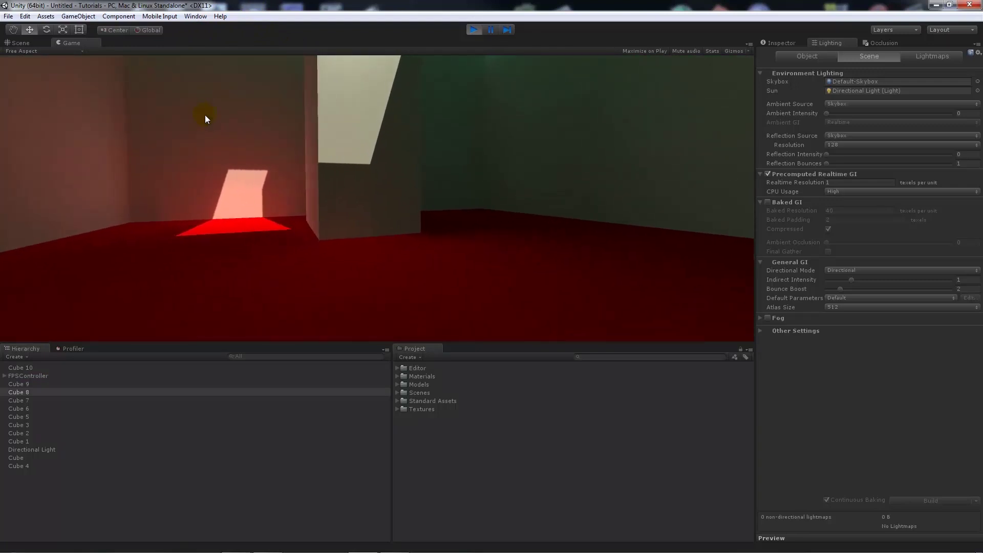
Step: Walk the player toward the lit wall patch and pillar, then look up at the green ceiling
{"action": "key", "text": "w"}
{"action": "key", "text": "w"}
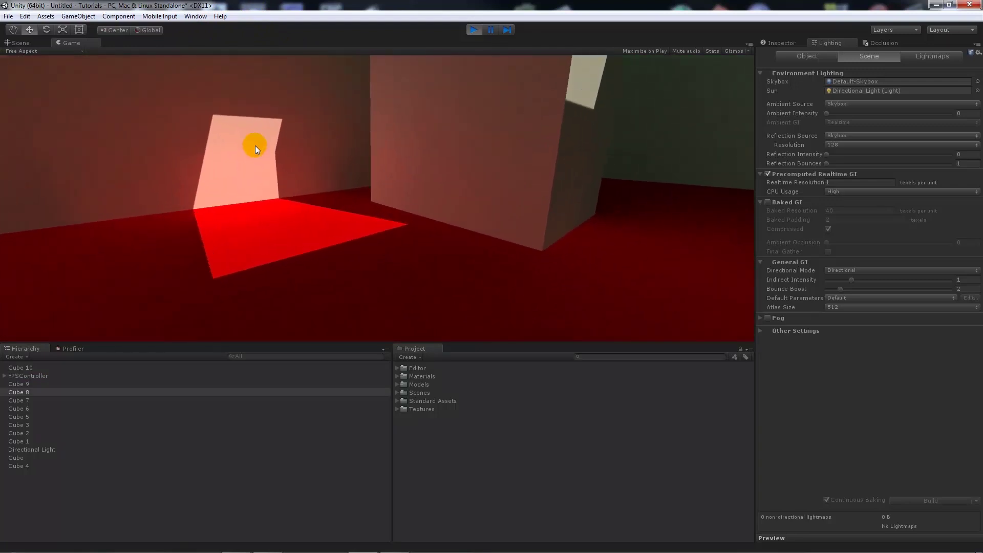
{"action": "key", "text": "w"}
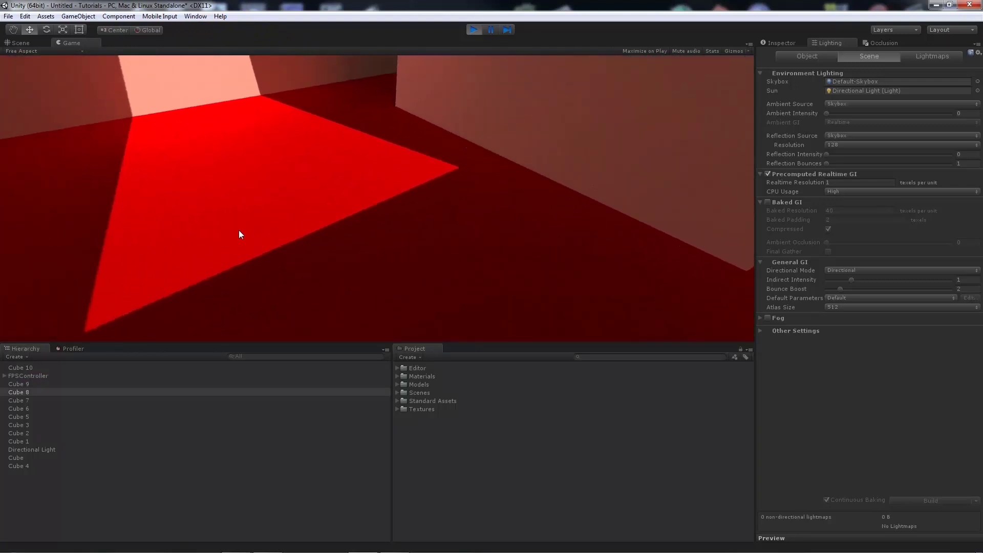
{"action": "left_click", "coordinate": [315, 96]}
{"action": "left_click_drag", "start_coordinate": [314, 97], "coordinate": [308, 137]}
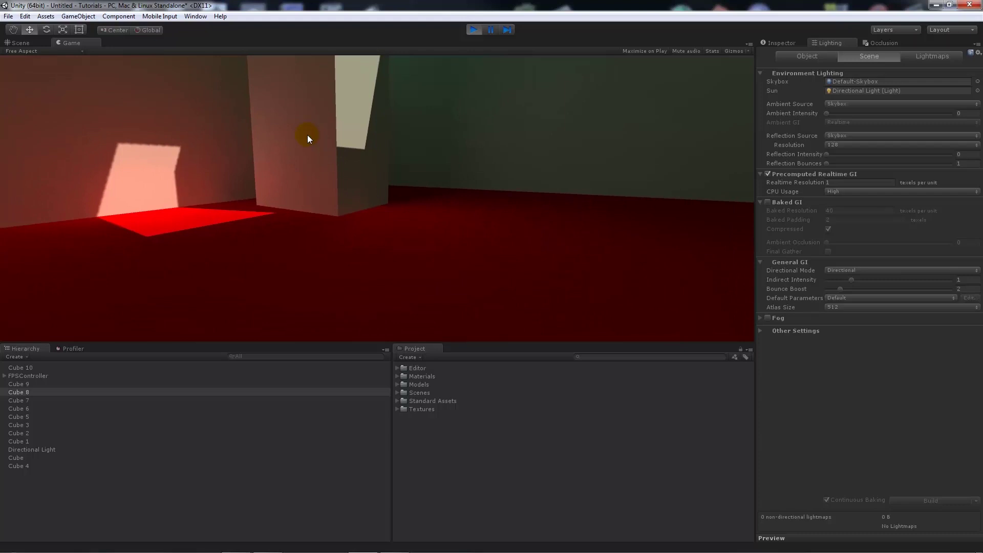
{"action": "left_click_drag", "start_coordinate": [307, 134], "coordinate": [472, 29]}
Step: Exit play mode, inspect the Gray material in Assets > Materials, then select the pillar Cube 10
{"action": "left_click", "coordinate": [472, 29]}
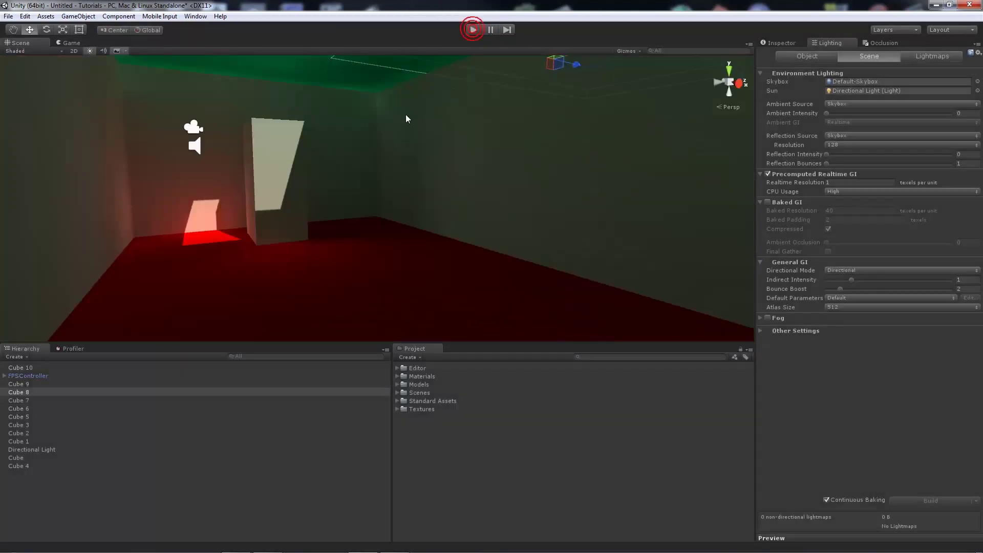
{"action": "left_click", "coordinate": [353, 137]}
{"action": "left_click", "coordinate": [399, 376]}
{"action": "left_click", "coordinate": [424, 384]}
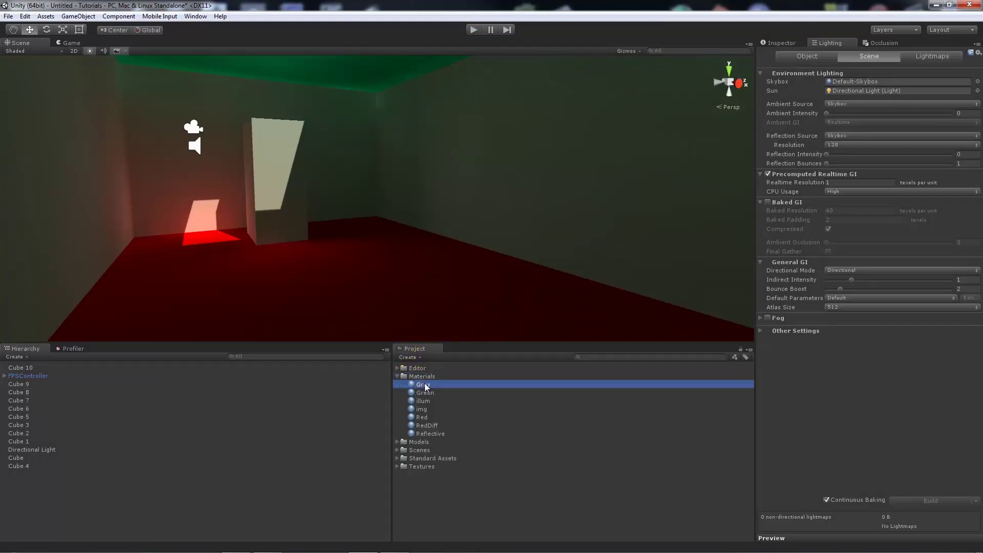
{"action": "left_click", "coordinate": [782, 43]}
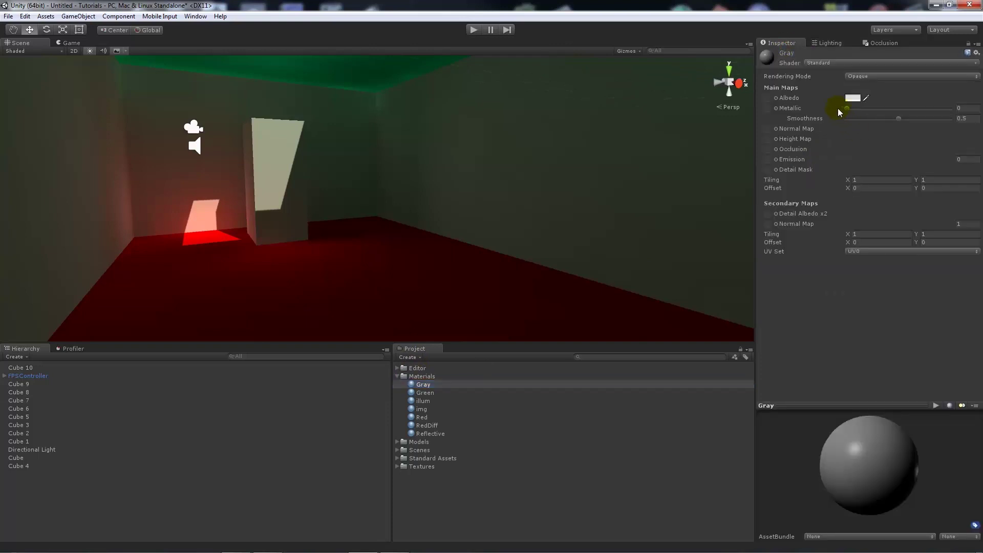
{"action": "left_click", "coordinate": [397, 377]}
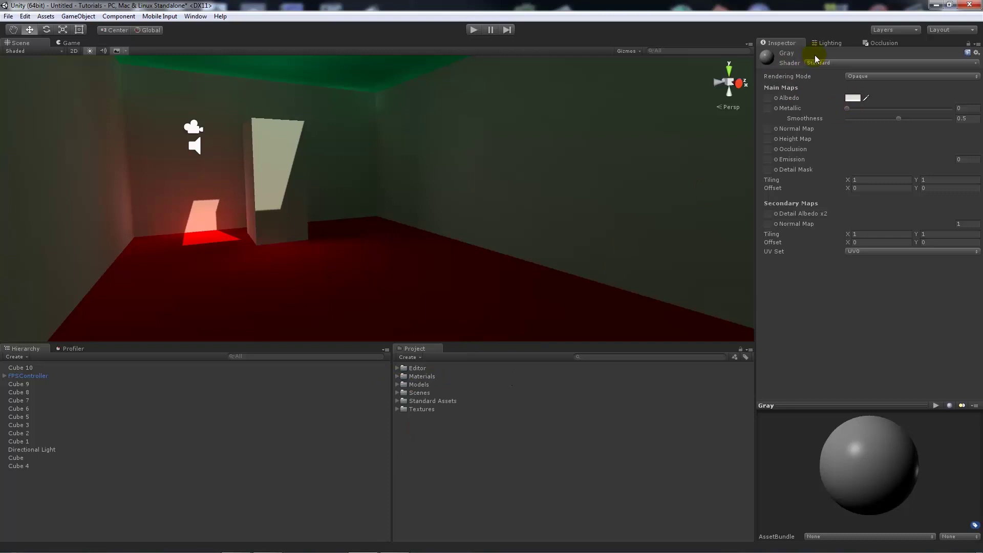
{"action": "left_click_drag", "start_coordinate": [369, 153], "coordinate": [410, 145], "text": "alt"}
{"action": "left_click", "coordinate": [274, 214]}
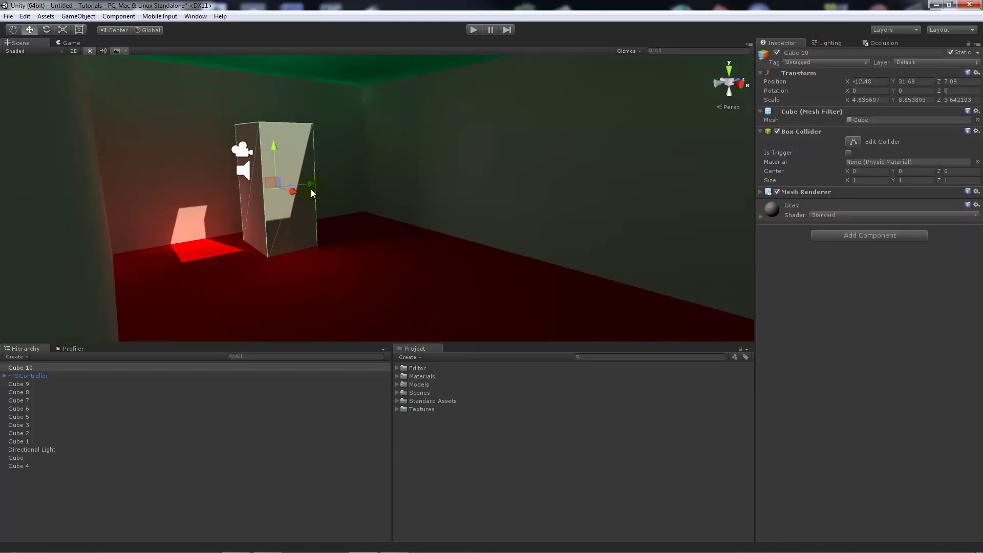
Step: Deactivate the green ceiling slab Cube 6, orbit the opened room, and enter play mode
{"action": "left_click_drag", "start_coordinate": [309, 187], "coordinate": [333, 128], "text": "alt"}
{"action": "left_click", "coordinate": [340, 107]}
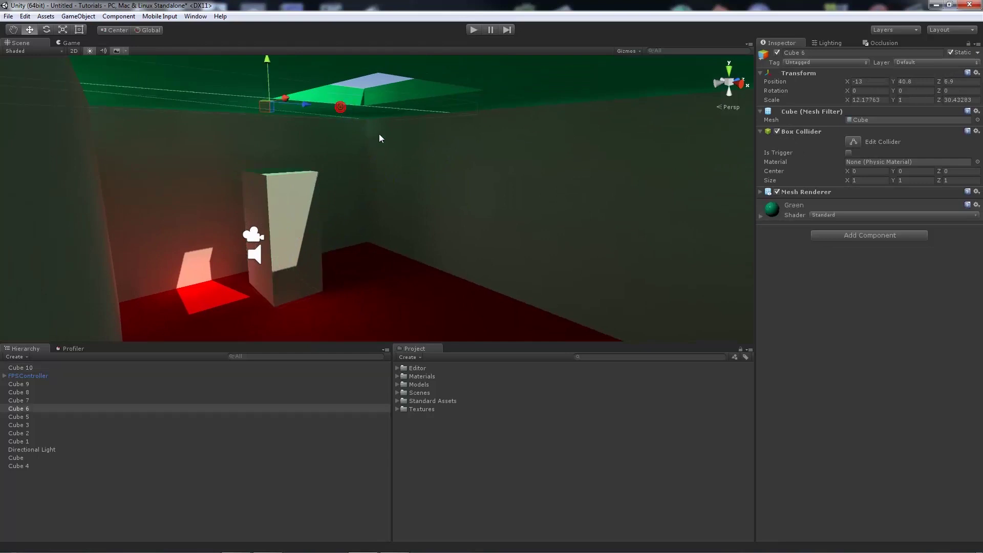
{"action": "left_click", "coordinate": [777, 52]}
{"action": "middle_click_drag", "start_coordinate": [423, 169], "coordinate": [355, 132]}
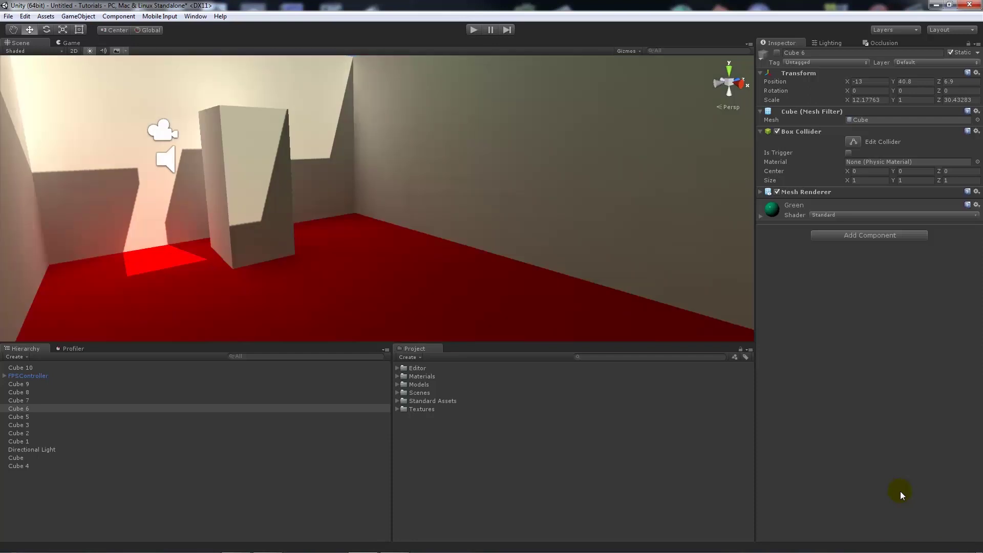
{"action": "right_click_drag", "start_coordinate": [420, 266], "coordinate": [429, 225]}
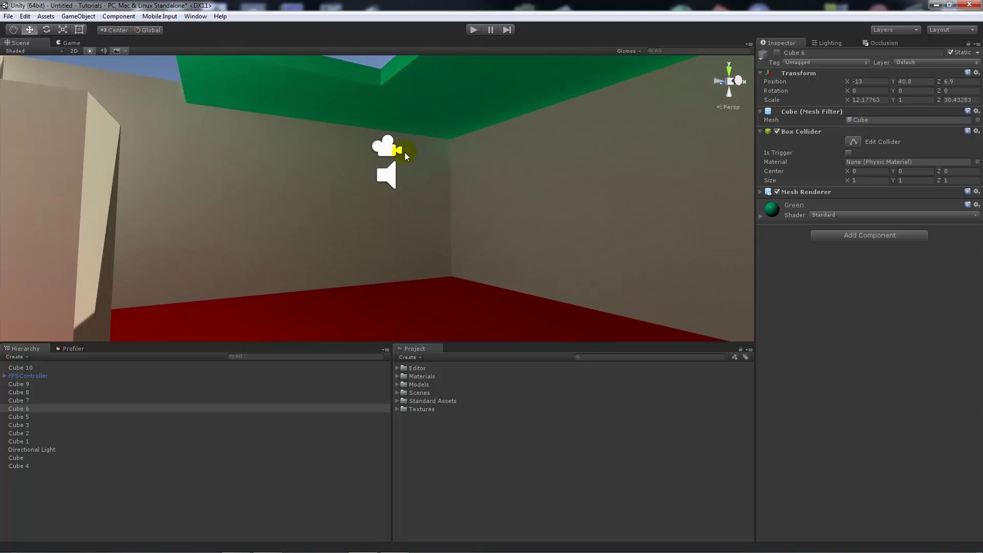
{"action": "right_click_drag", "start_coordinate": [486, 170], "coordinate": [287, 220]}
{"action": "left_click", "coordinate": [473, 30]}
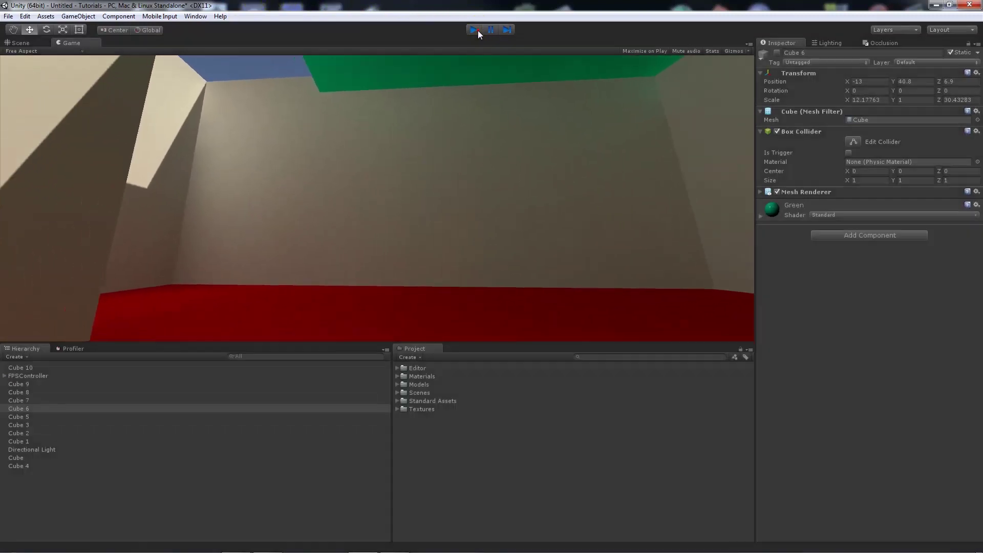
Step: Exit play mode and bring up the scene's Lighting settings
{"action": "left_click", "coordinate": [475, 29]}
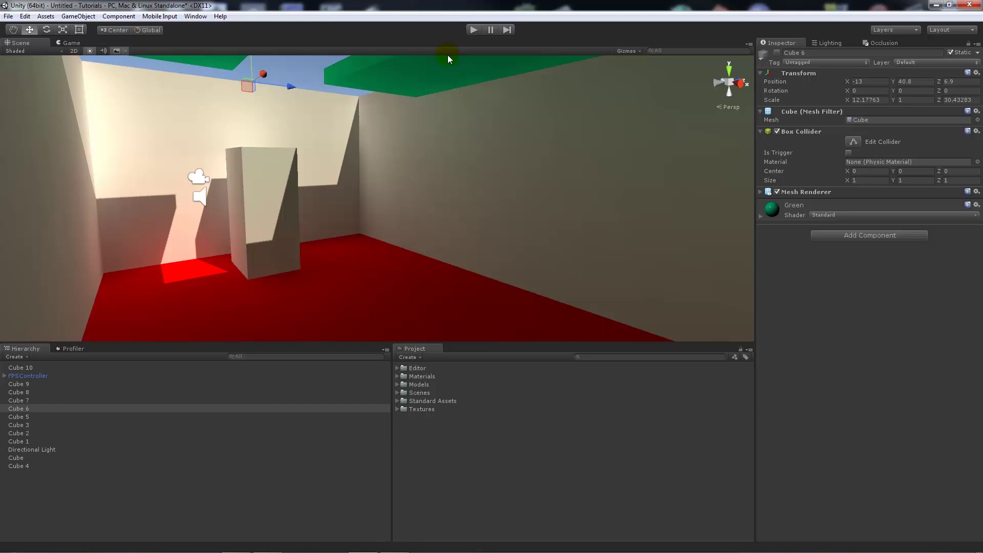
{"action": "left_click", "coordinate": [820, 44]}
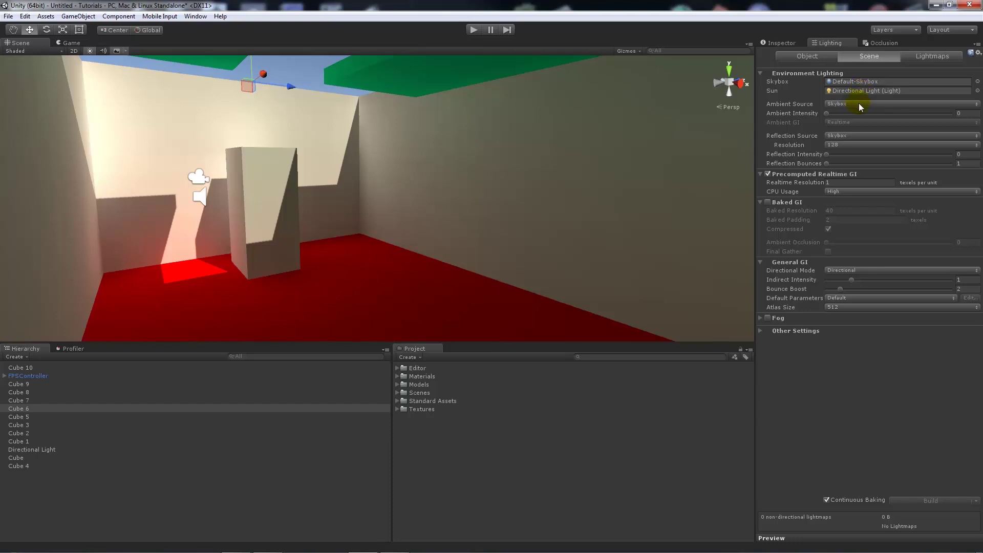
Step: Raise Ambient Intensity, set Reflection Intensity to 1 and Reflection Bounces to 4
{"action": "left_click_drag", "start_coordinate": [825, 112], "coordinate": [751, 107]}
{"action": "left_click_drag", "start_coordinate": [828, 154], "coordinate": [730, 144]}
{"action": "left_click_drag", "start_coordinate": [827, 162], "coordinate": [920, 166]}
Step: Set Indirect Intensity to 1 and Bounce Boost to 1.3, then return to the ceiling slab's Inspector
{"action": "mouse_move", "coordinate": [852, 278]}
{"action": "left_mouse_down"}
{"action": "mouse_move", "coordinate": [806, 281]}
{"action": "mouse_move", "coordinate": [886, 279]}
{"action": "mouse_move", "coordinate": [869, 285]}
{"action": "left_mouse_up"}
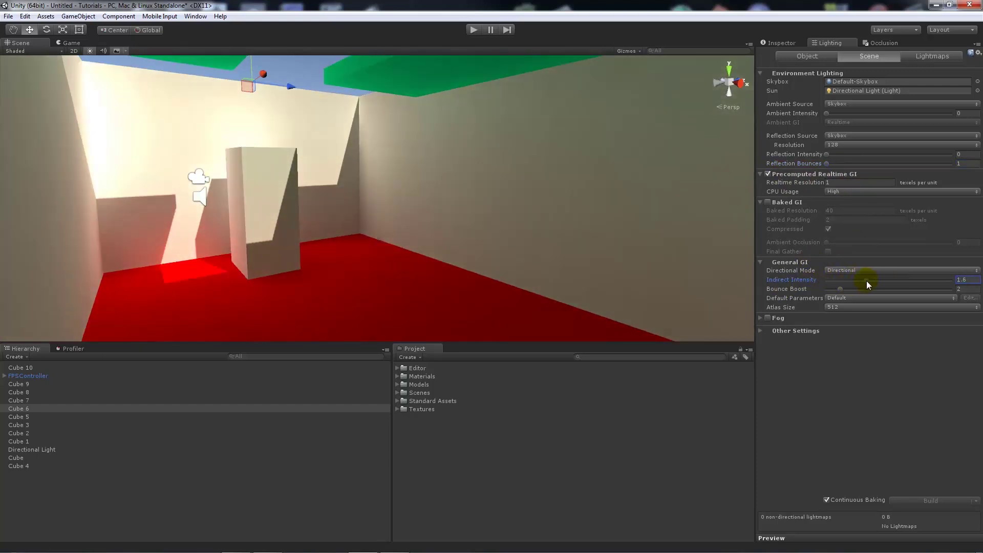
{"action": "type", "text": "1"}
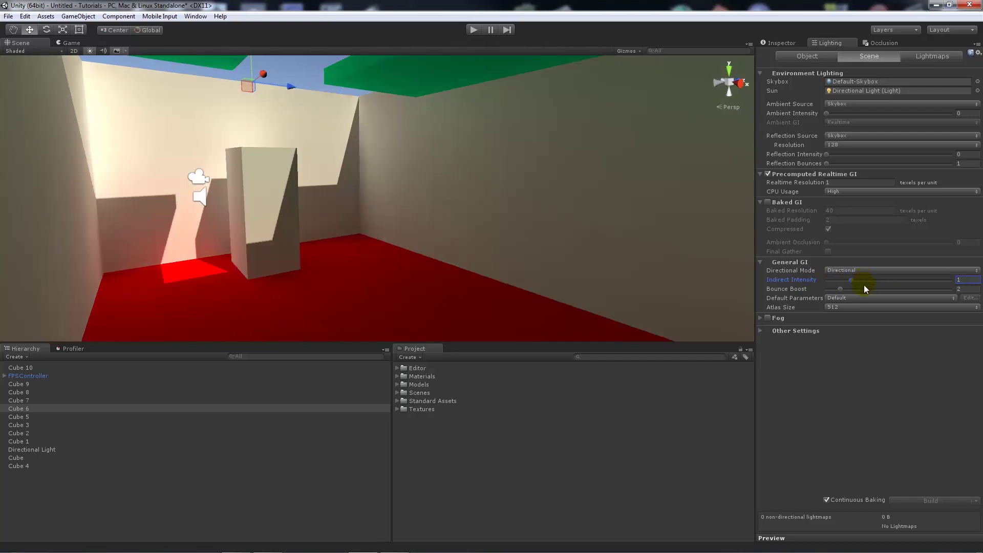
{"action": "left_click_drag", "start_coordinate": [842, 287], "coordinate": [887, 286]}
{"action": "left_click", "coordinate": [788, 41]}
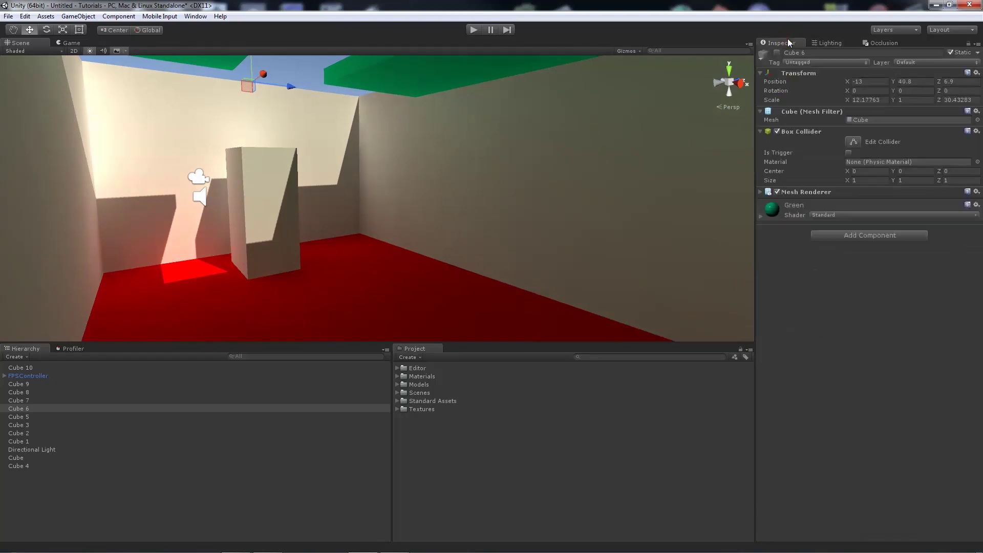